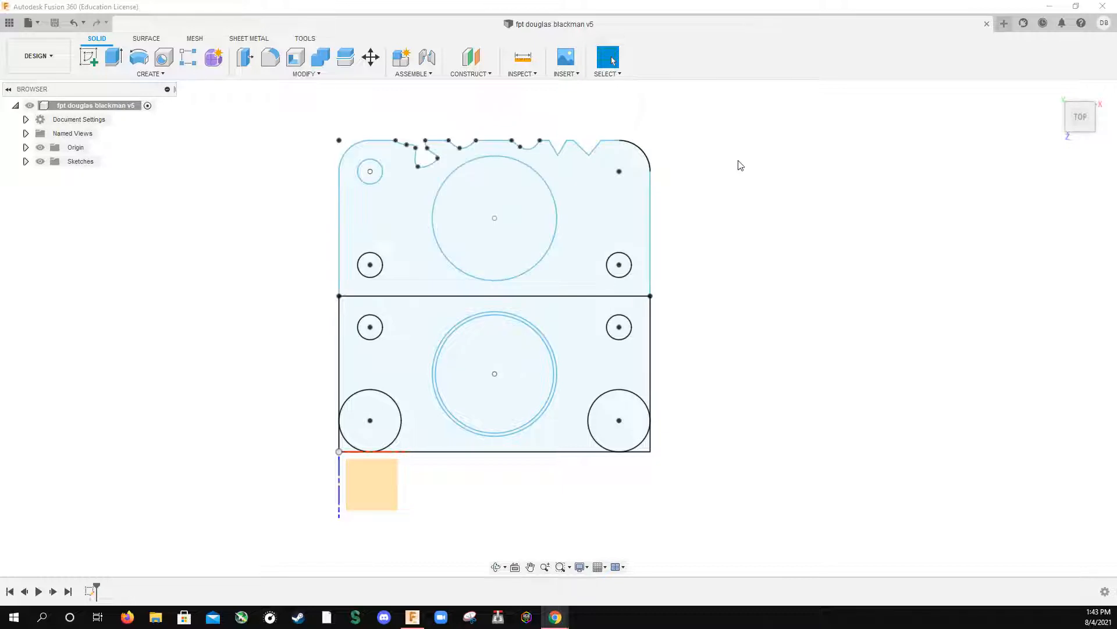
left_click(113, 58)
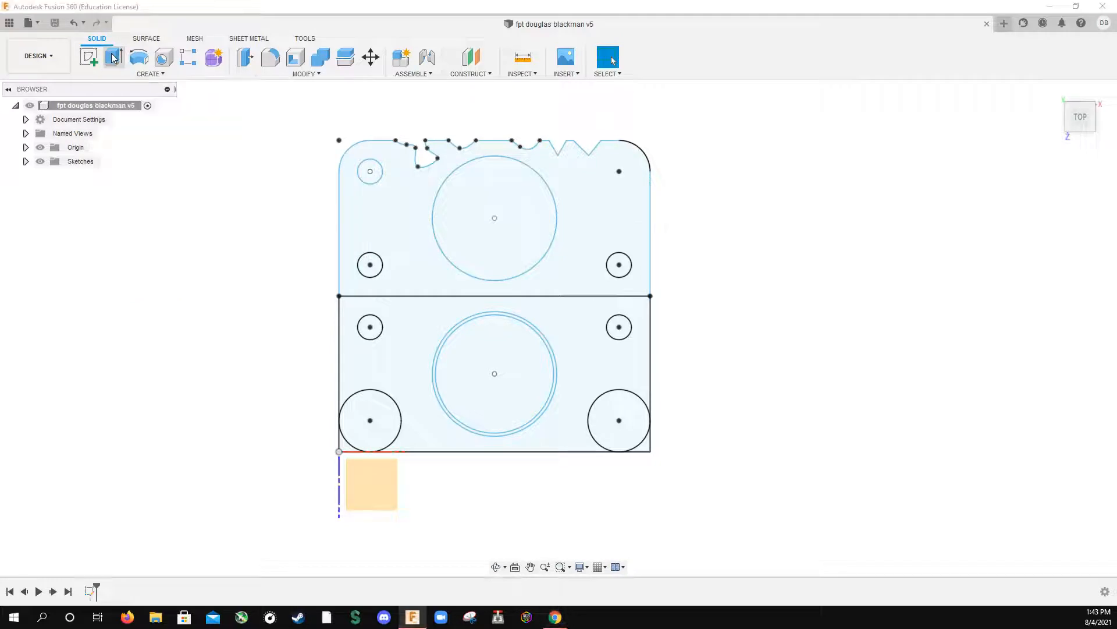
left_click_drag(782, 102, 770, 106)
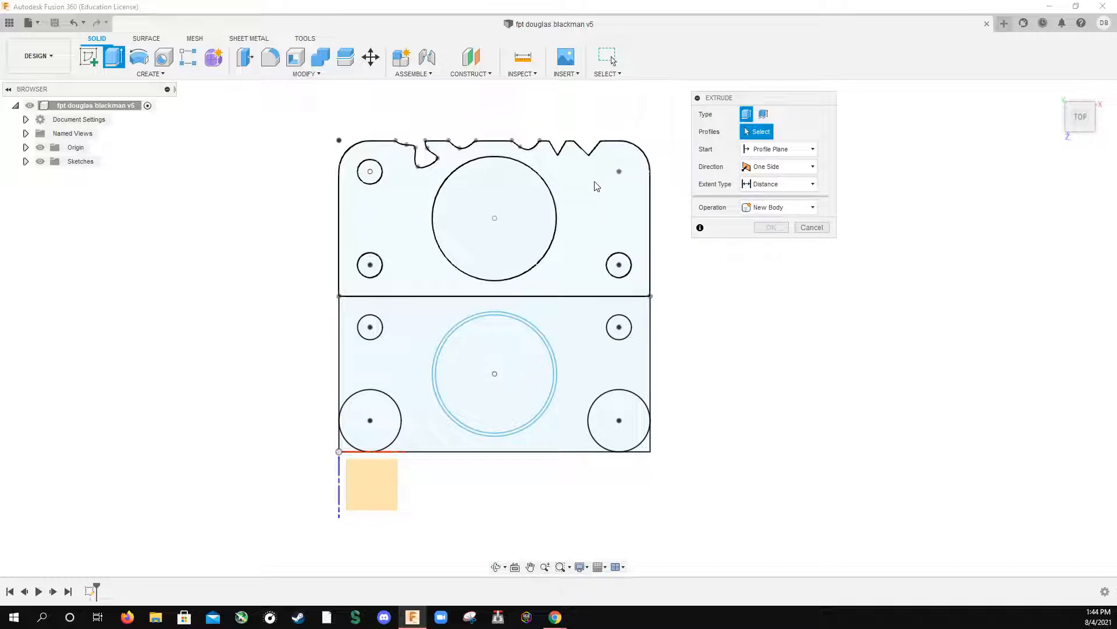
left_click(509, 200)
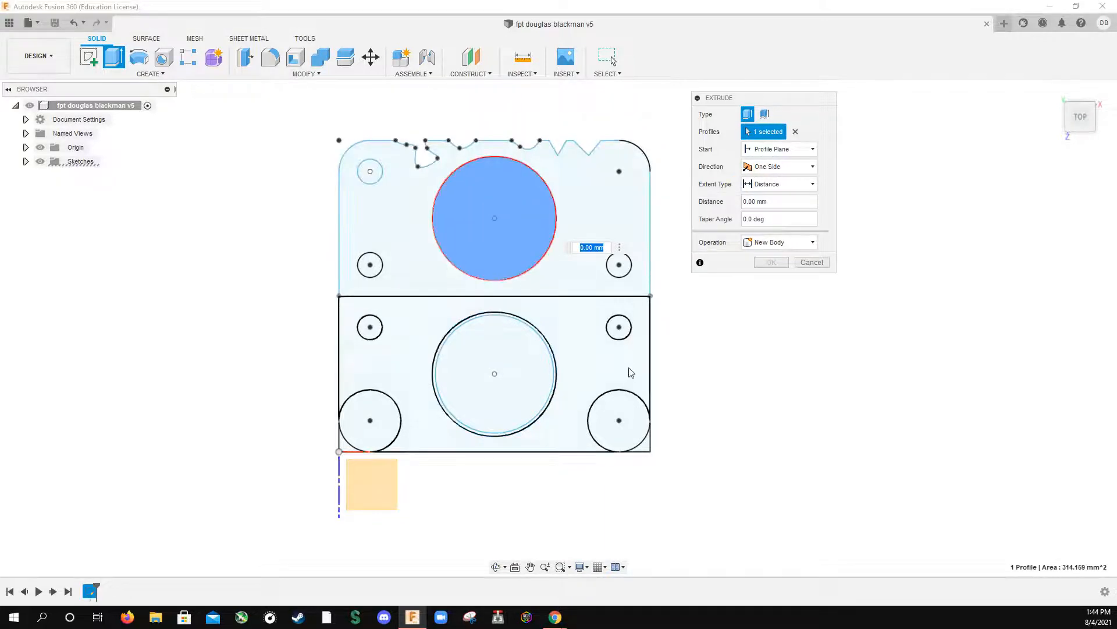
middle_click_drag(631, 372, 599, 298, "shift")
mouse_move(514, 260)
left_mouse_down()
mouse_move(494, 149)
mouse_move(513, 253)
left_mouse_up()
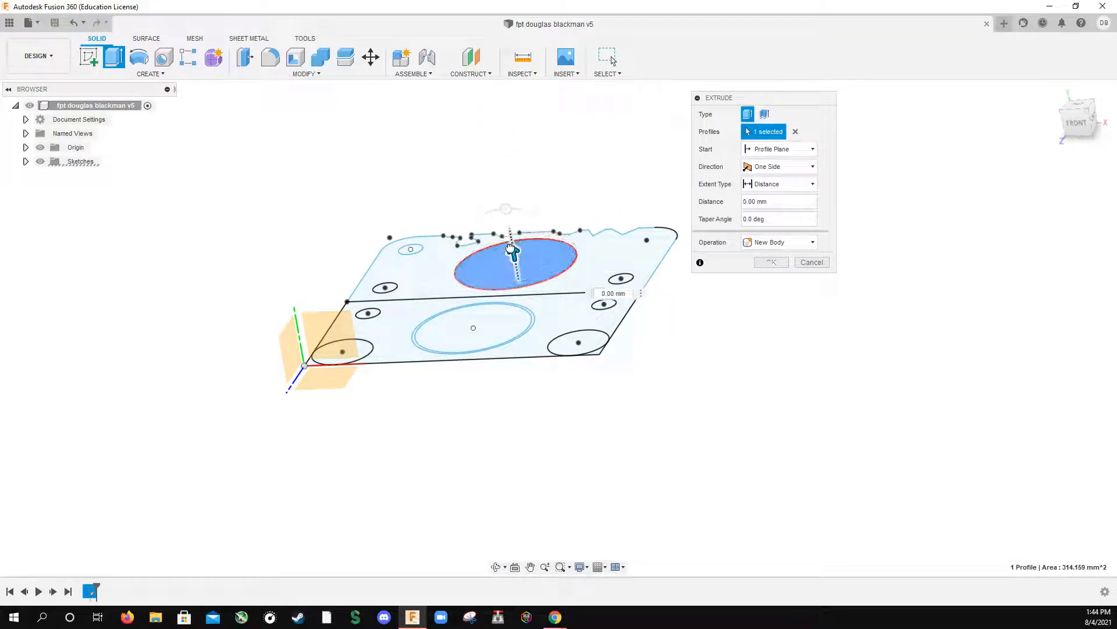
left_click(629, 279)
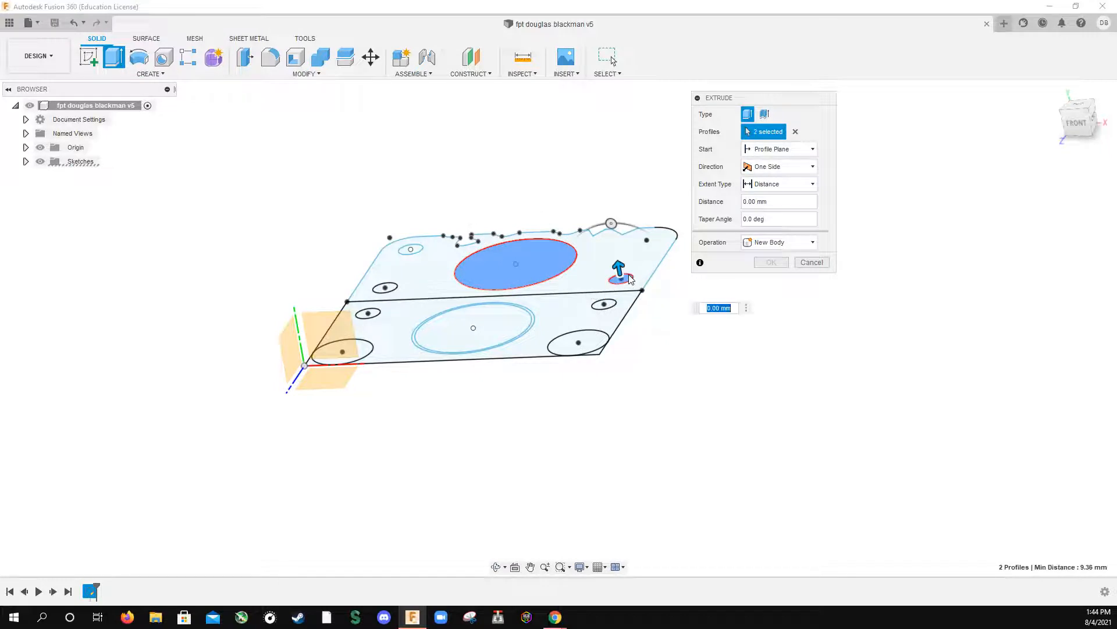
left_click(388, 287)
left_click(407, 247)
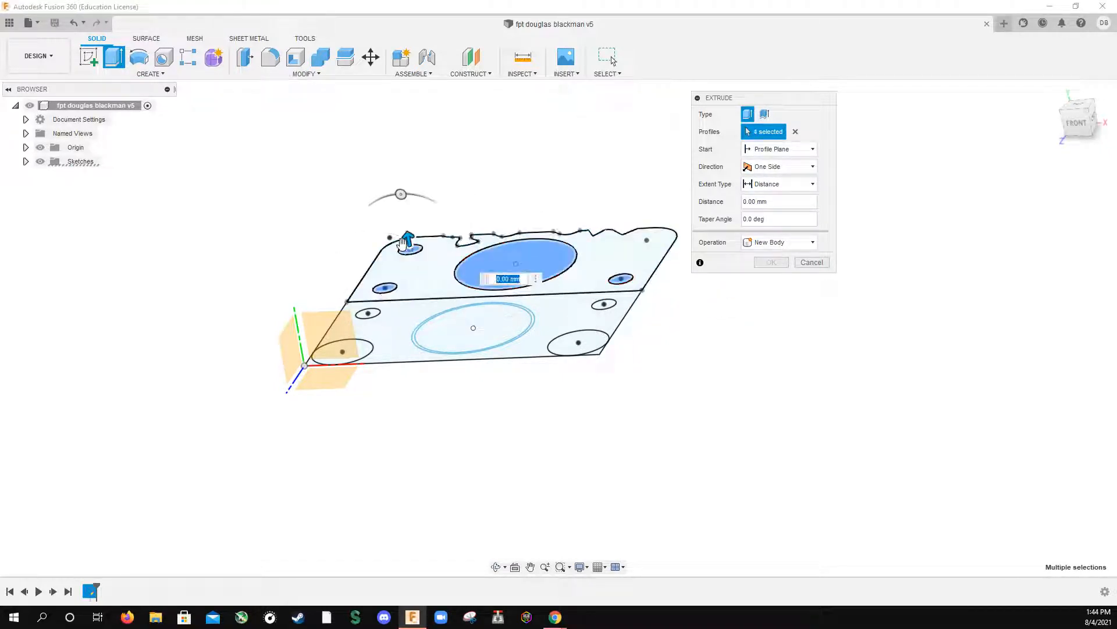
left_click_drag(403, 244, 399, 187)
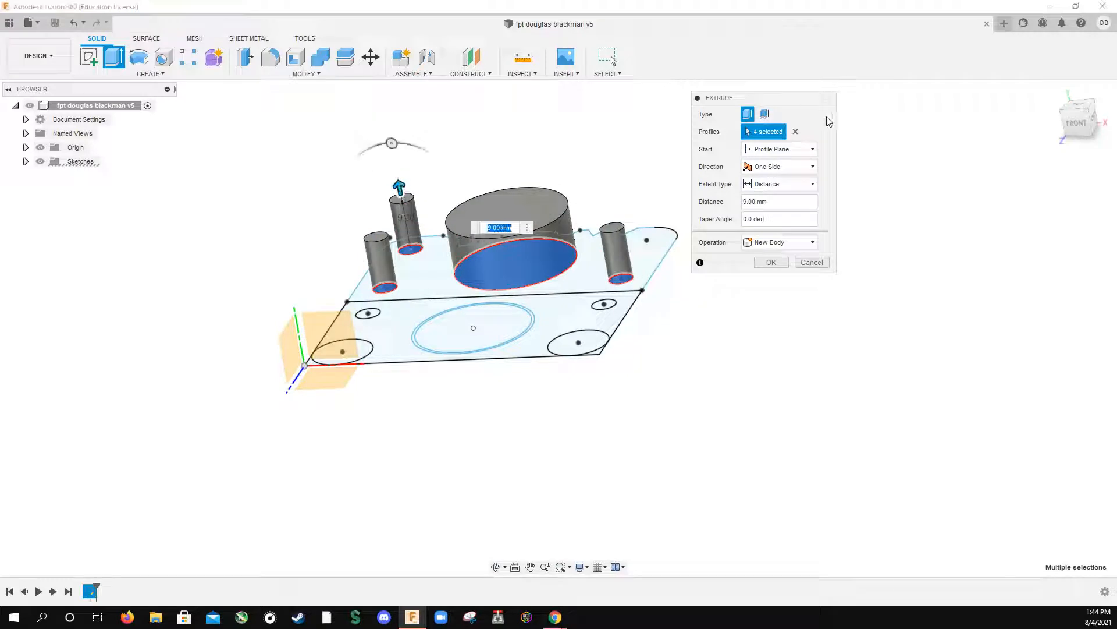
left_click(795, 131)
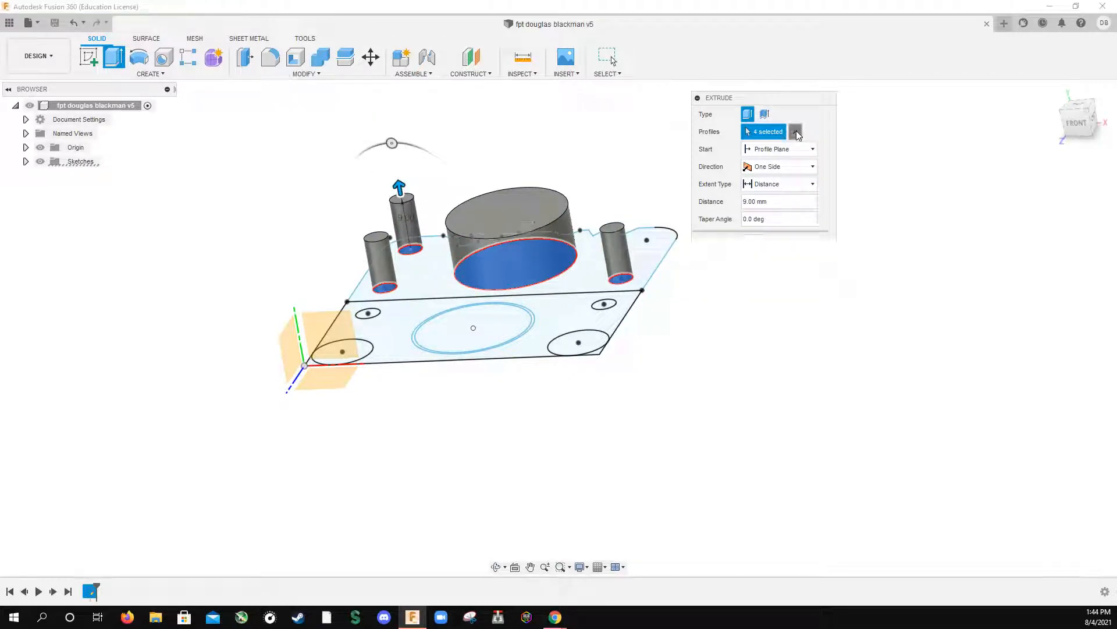
Extrude the upper plate profile with the notched edge, excluding its holes, 5 mm as a new body with no taper.
left_click(600, 263)
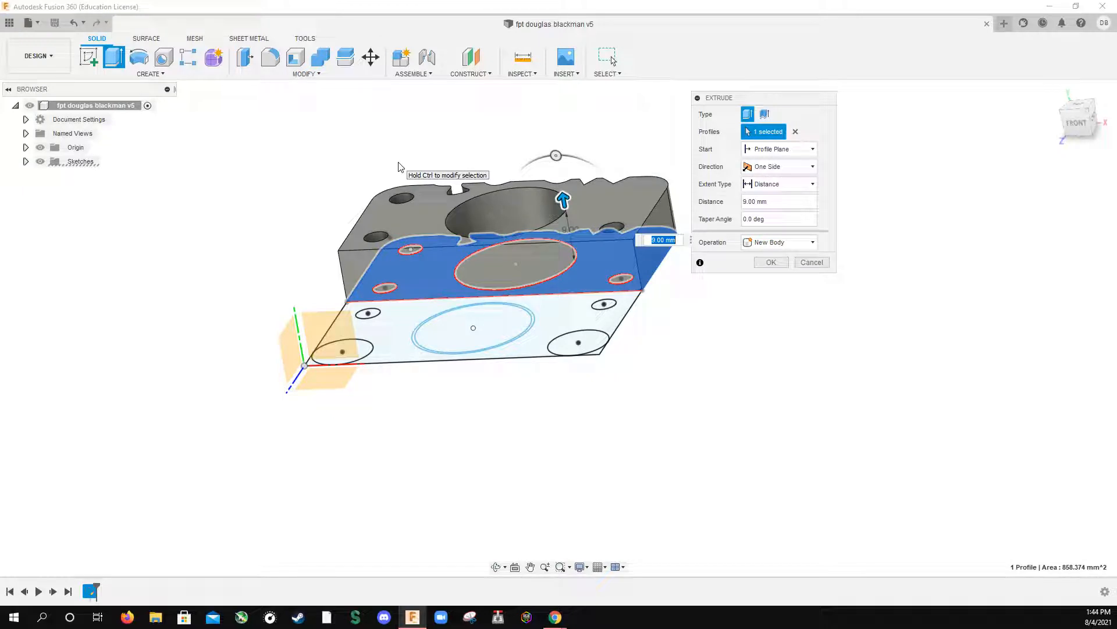
type("5")
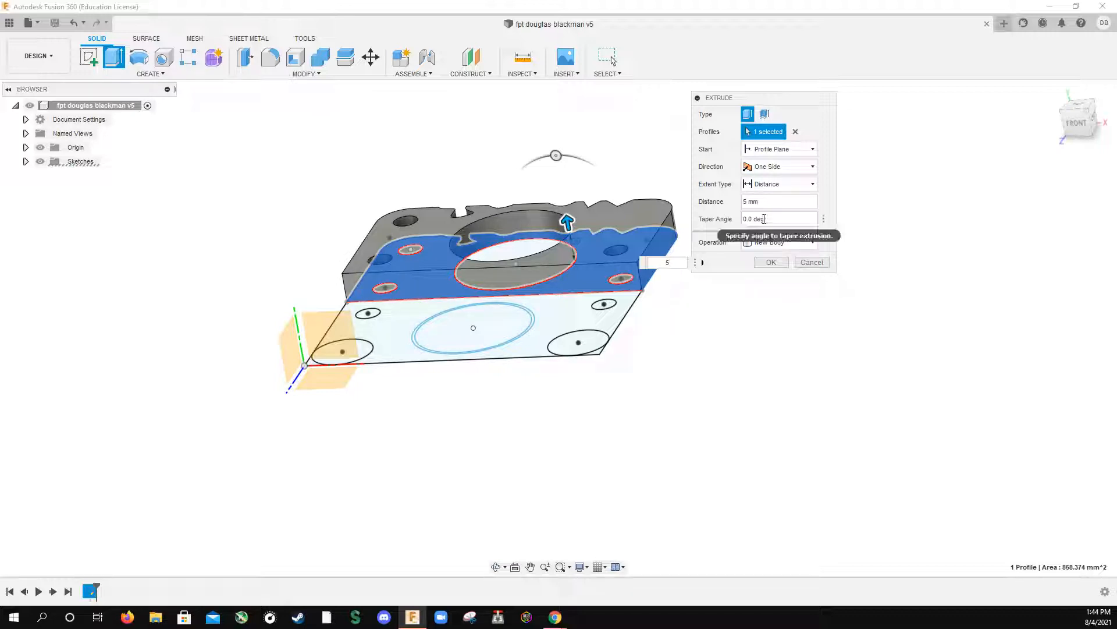
left_click(556, 156)
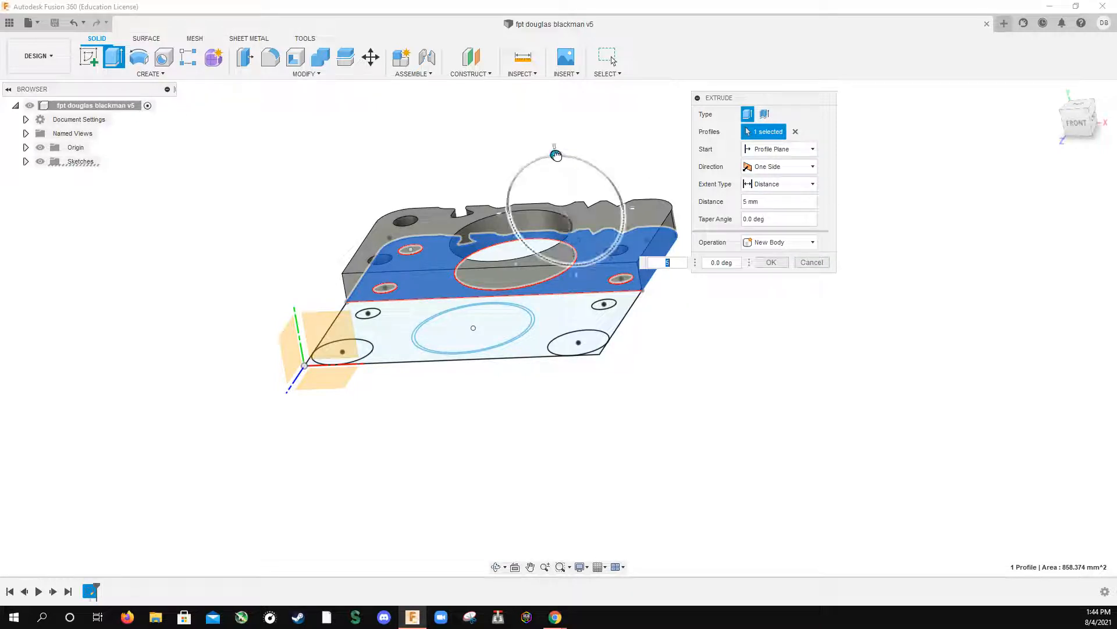
mouse_move(556, 156)
left_mouse_down()
mouse_move(542, 157)
mouse_move(571, 157)
mouse_move(556, 156)
left_mouse_up()
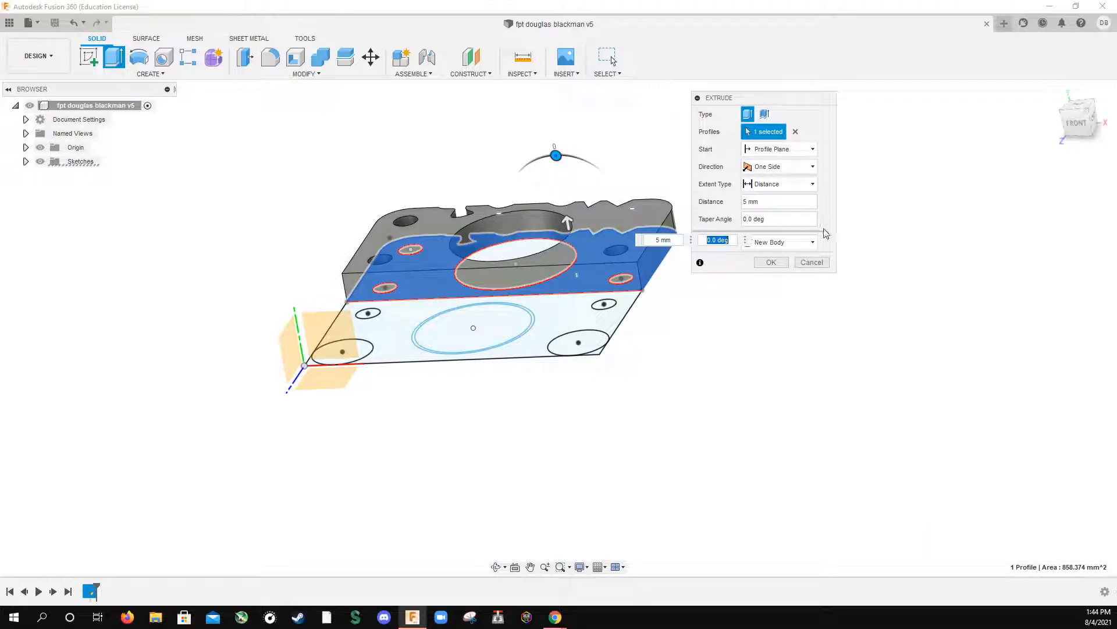
left_click(772, 263)
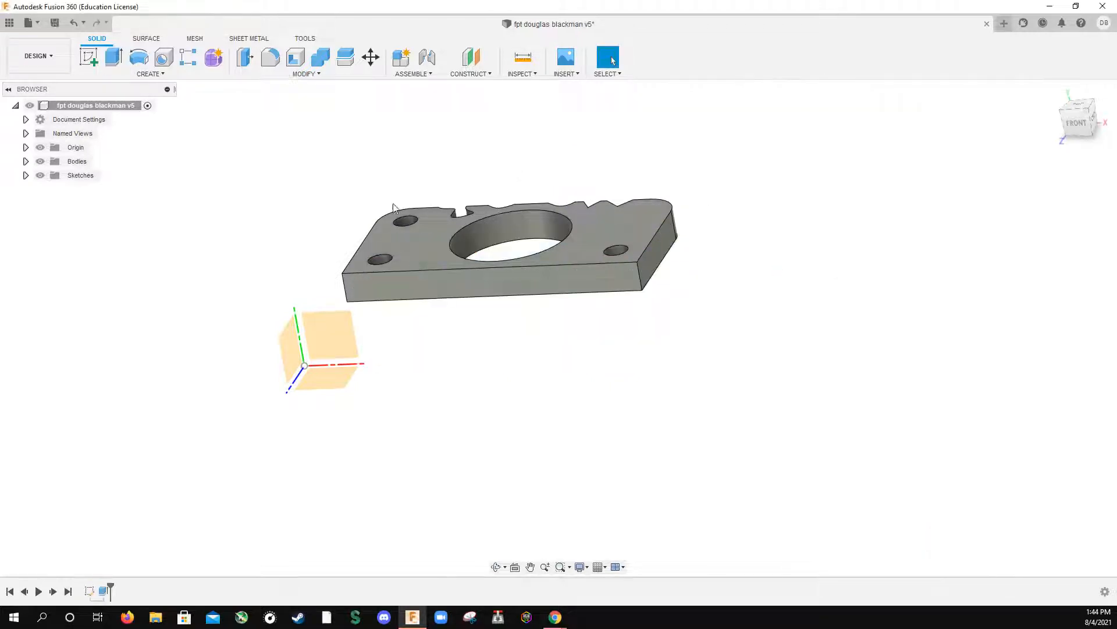
Identify the extruded plate in the list of bodies and make Sketch1 visible again.
left_click(24, 163)
left_click(84, 176)
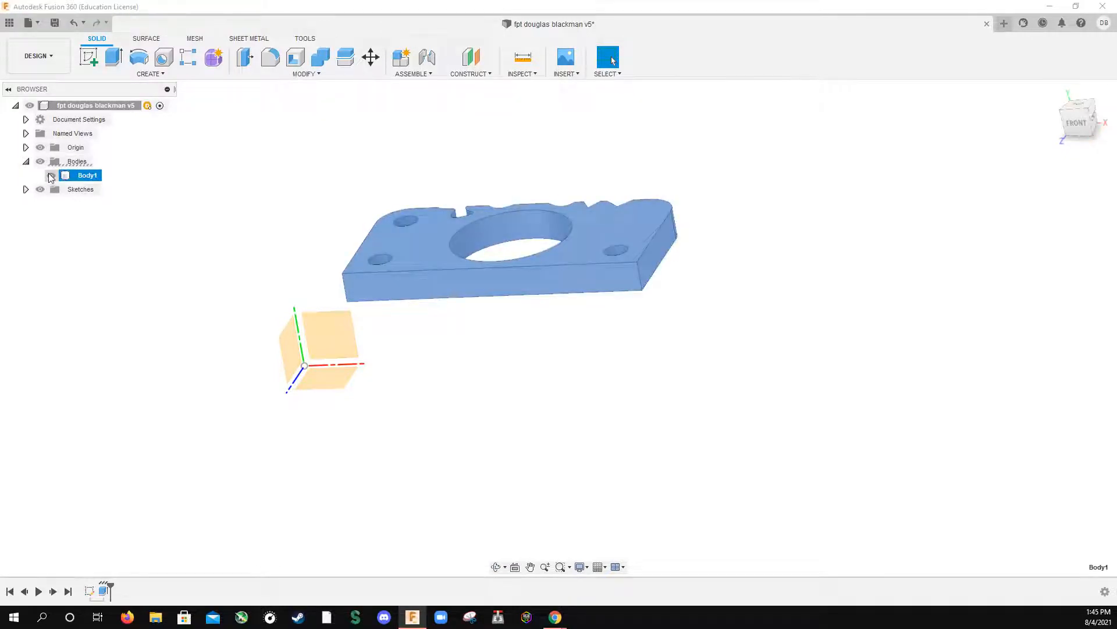
left_click(50, 175)
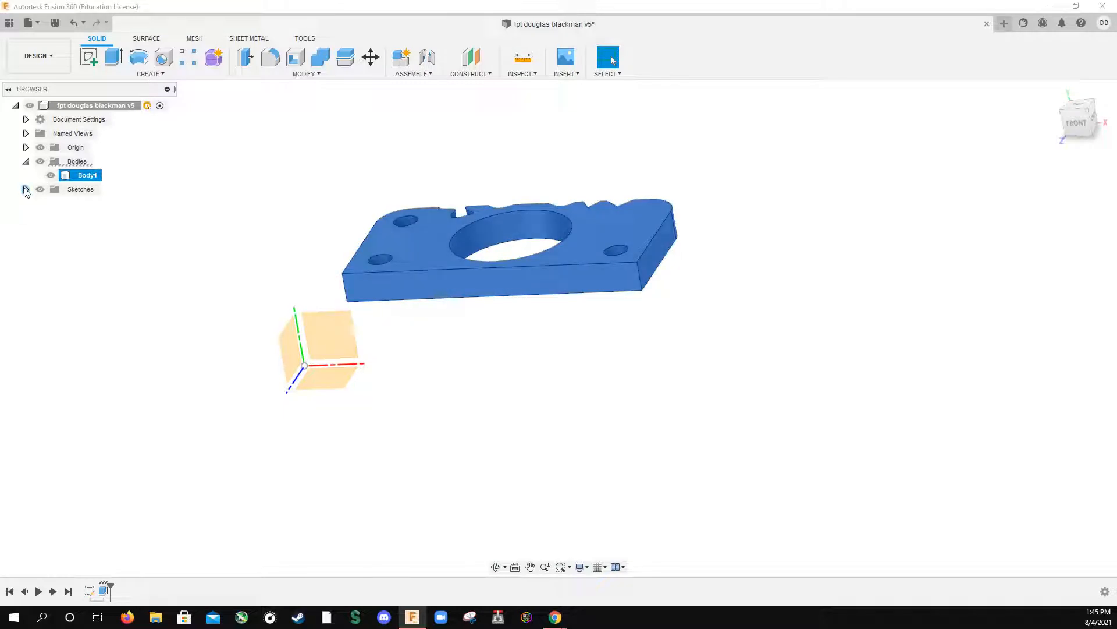
left_click(26, 190)
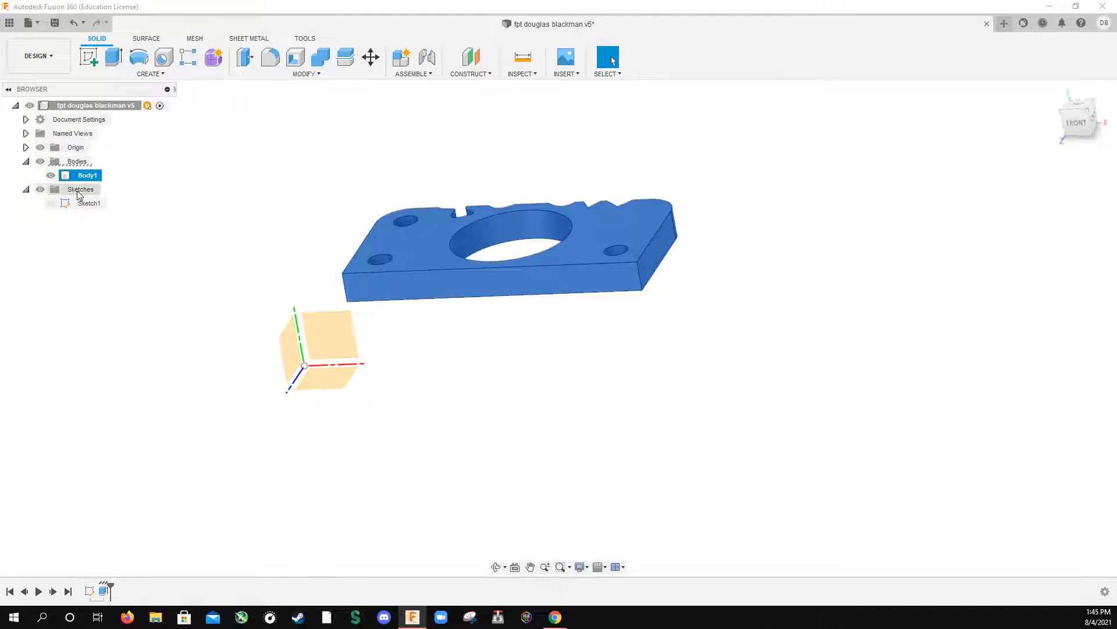
left_click(51, 203)
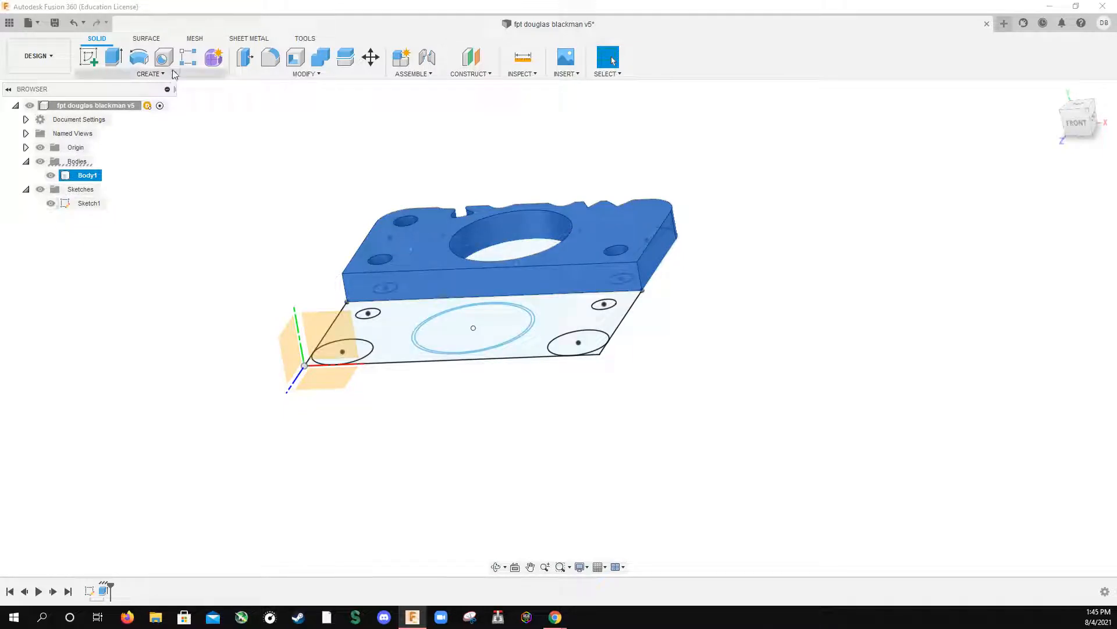
Extrude the lower plate profile, excluding its holes and corner circles, 5 mm as a new body instead of joining it.
left_click(114, 57)
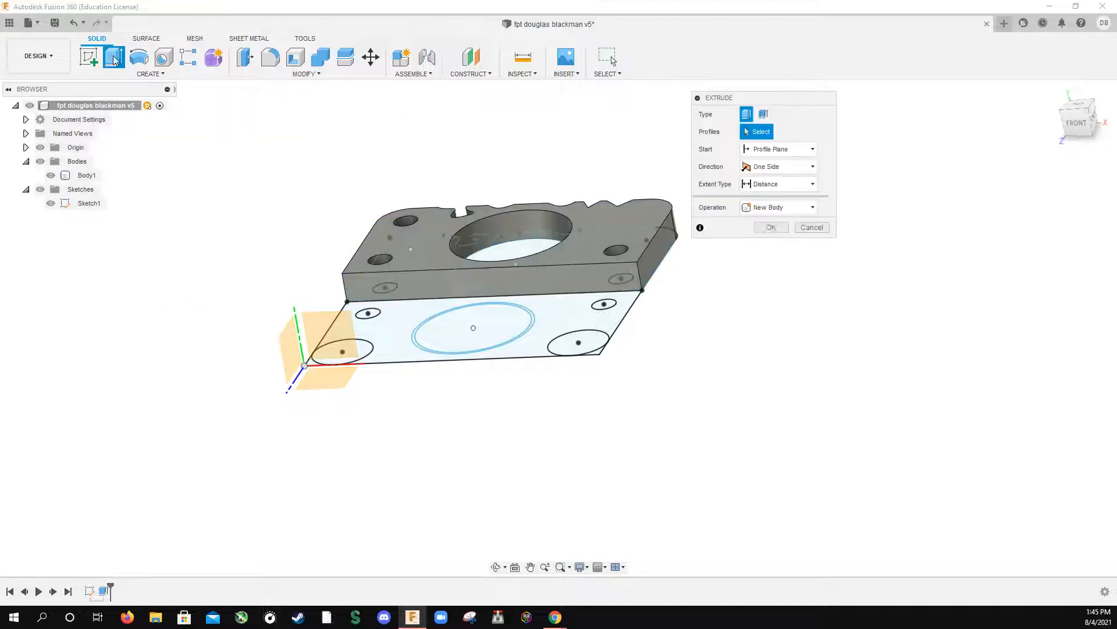
left_click(391, 330)
type("5")
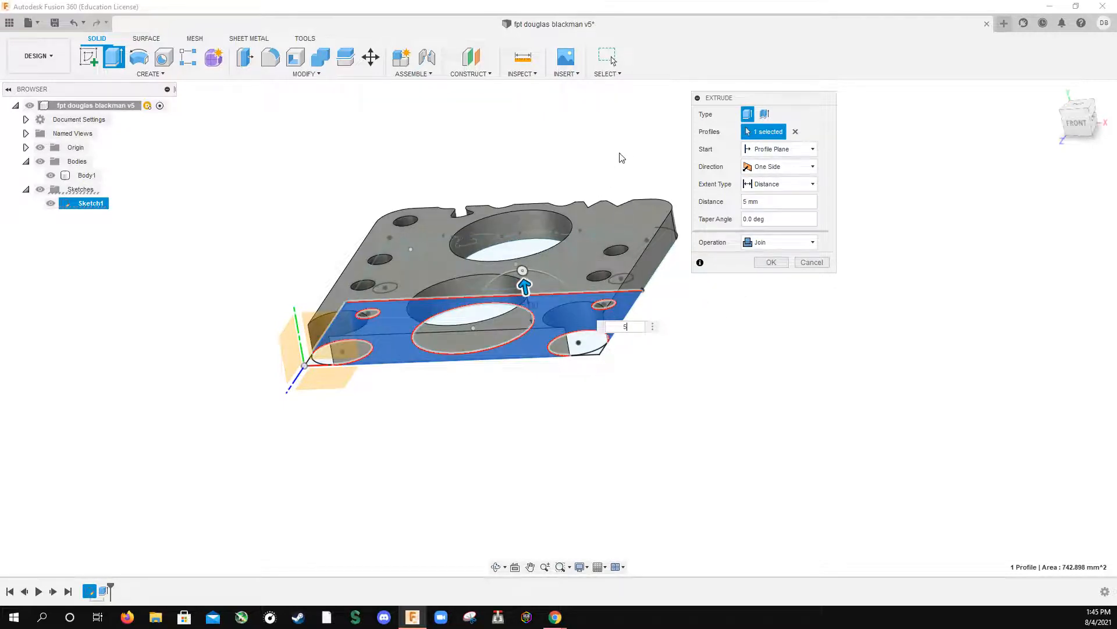
middle_click_drag(599, 147, 582, 195, "shift")
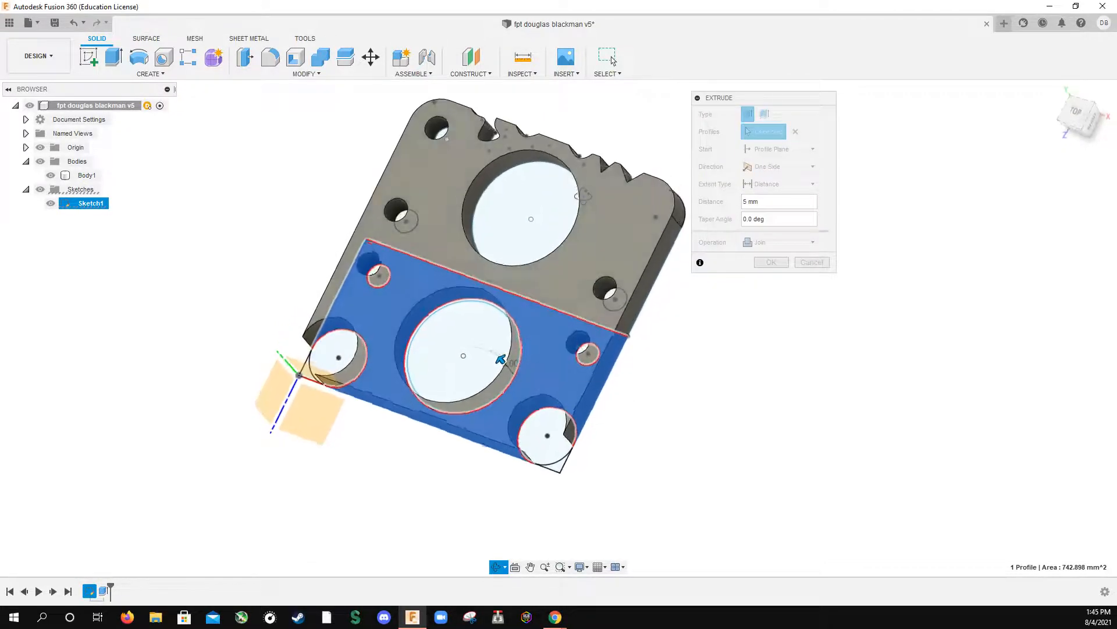
scroll(547, 354, "down", 2)
scroll(550, 350, "up", 6)
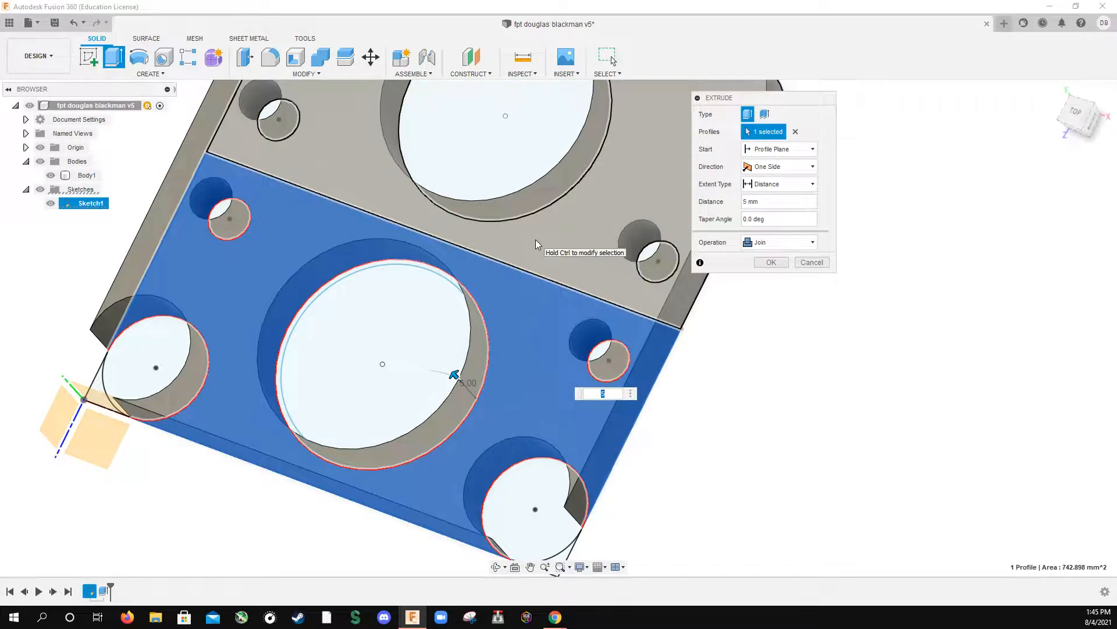
scroll(536, 239, "down", 3)
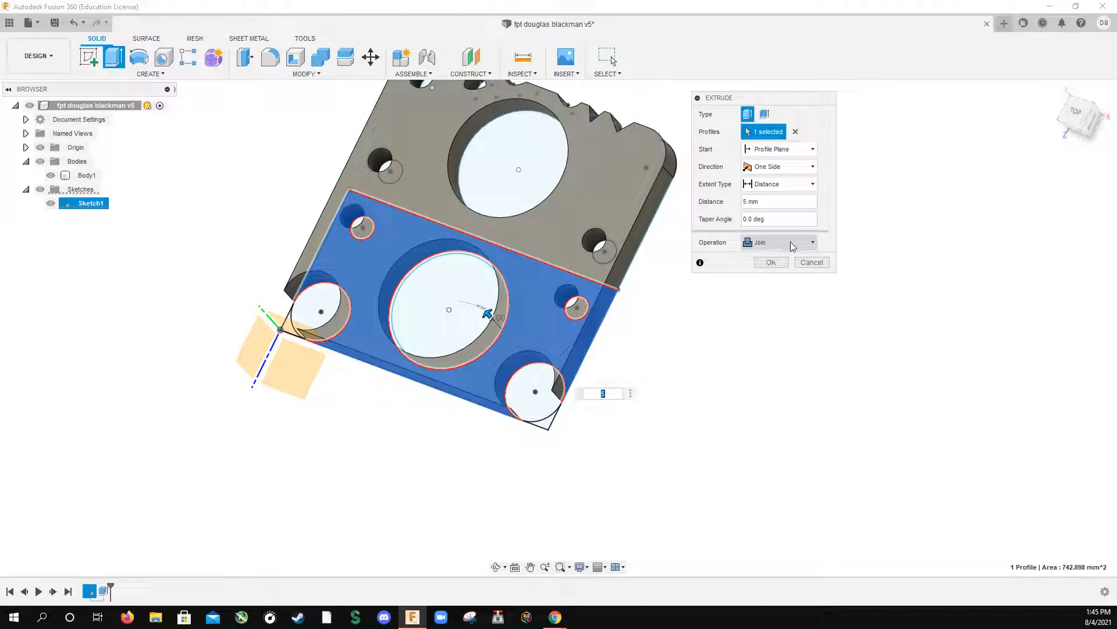
left_click(790, 242)
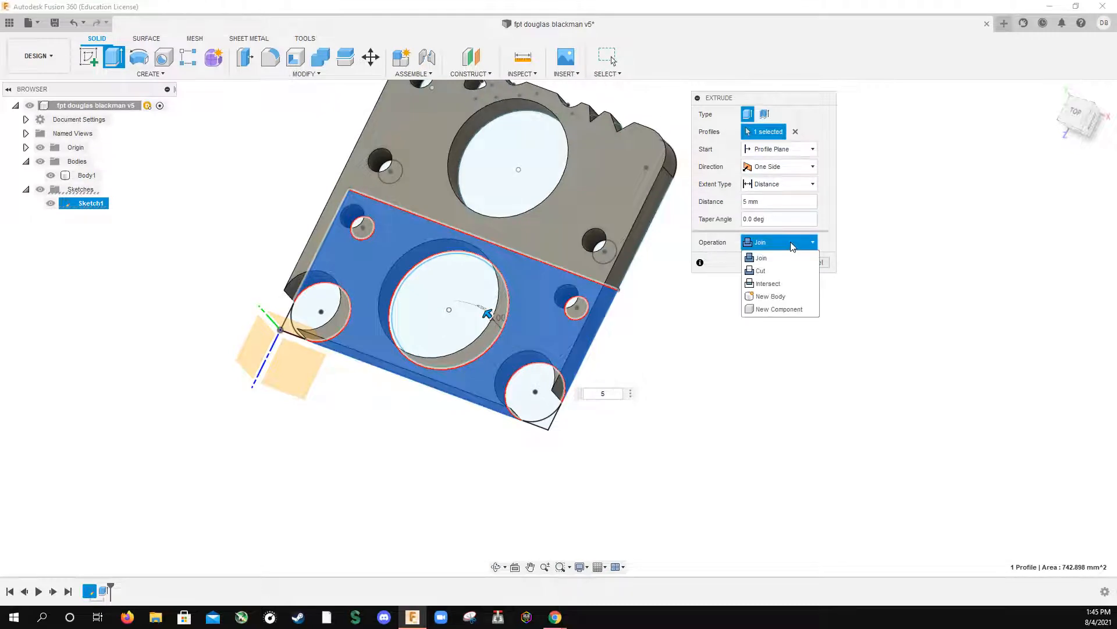
left_click(773, 298)
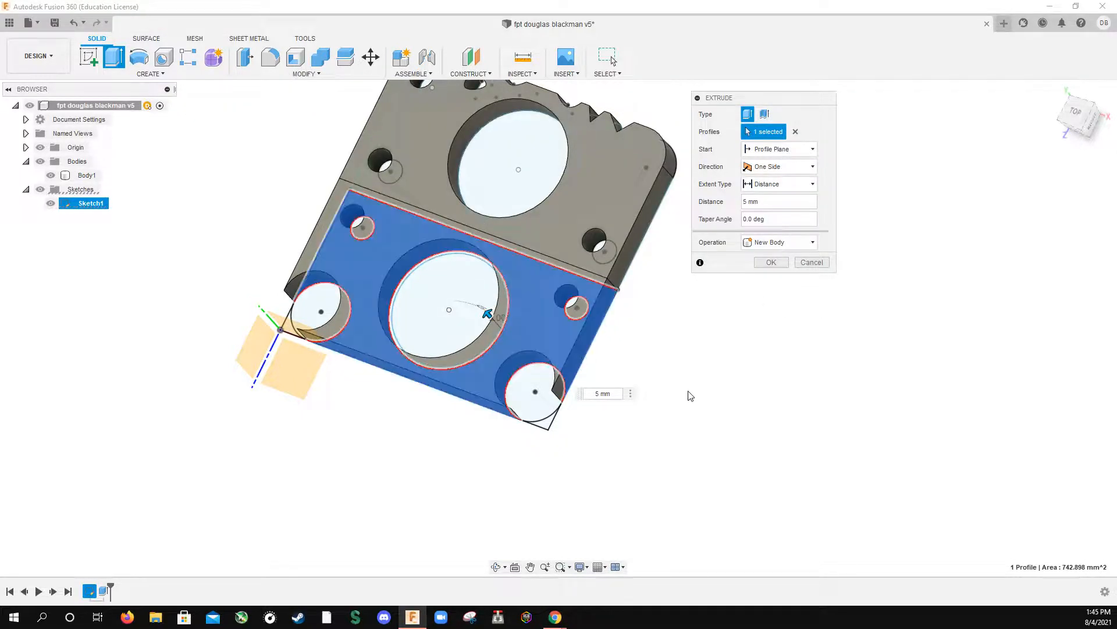
middle_click_drag(678, 389, 576, 358, "shift")
left_click(771, 261)
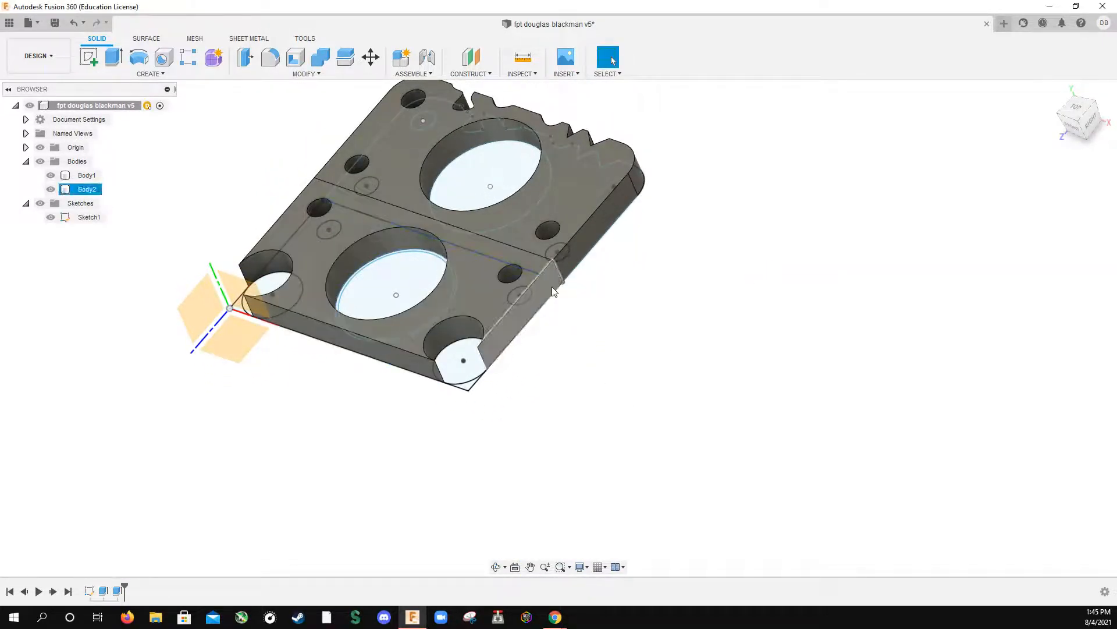
Extrude the inner of the two concentric circles in the lower plate 10 mm as a new body.
left_click(110, 59)
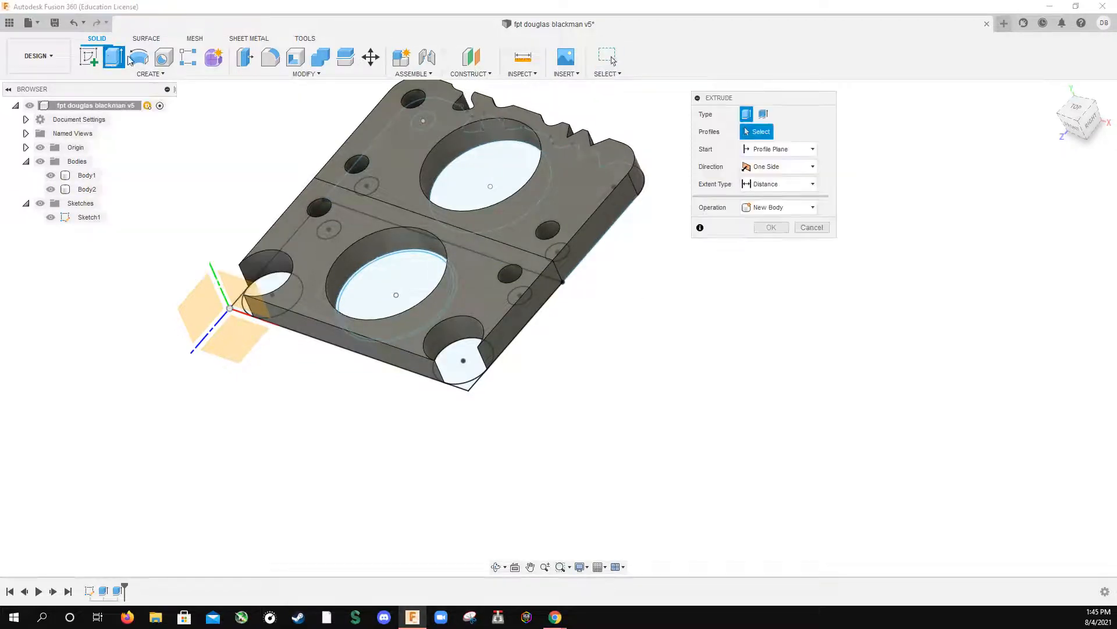
scroll(398, 269, "down", 3)
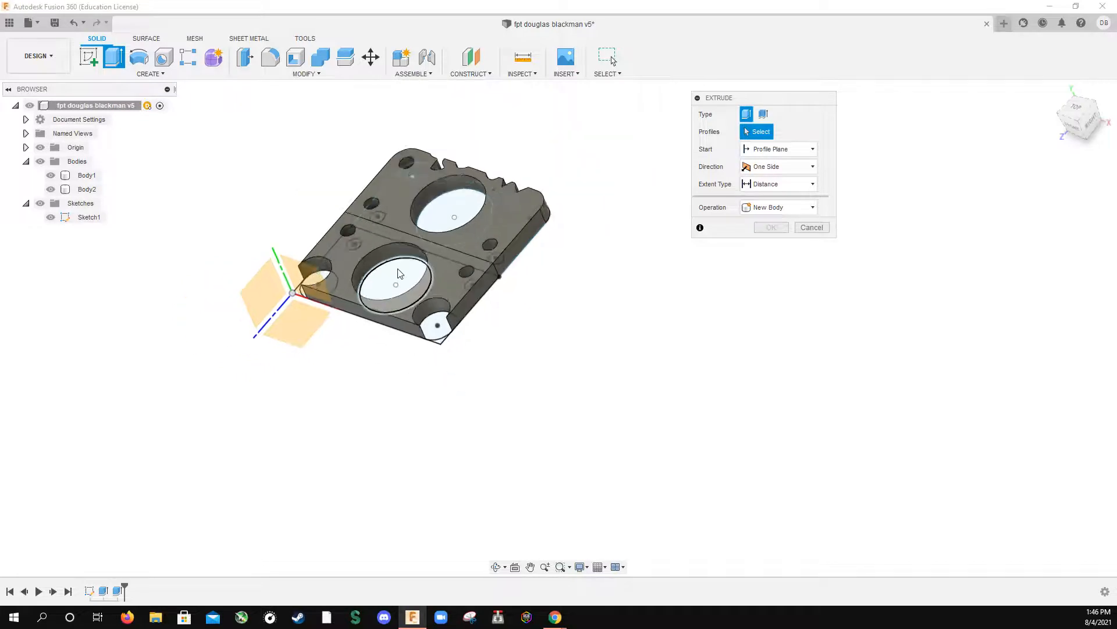
scroll(398, 269, "up", 4)
scroll(402, 270, "up", 5)
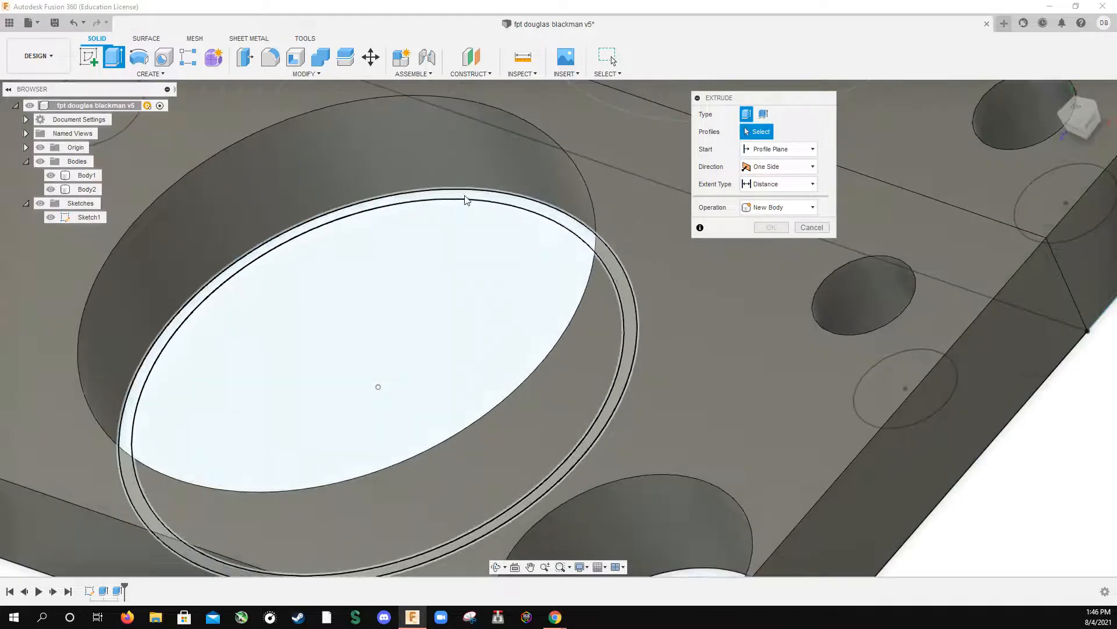
left_click(429, 247)
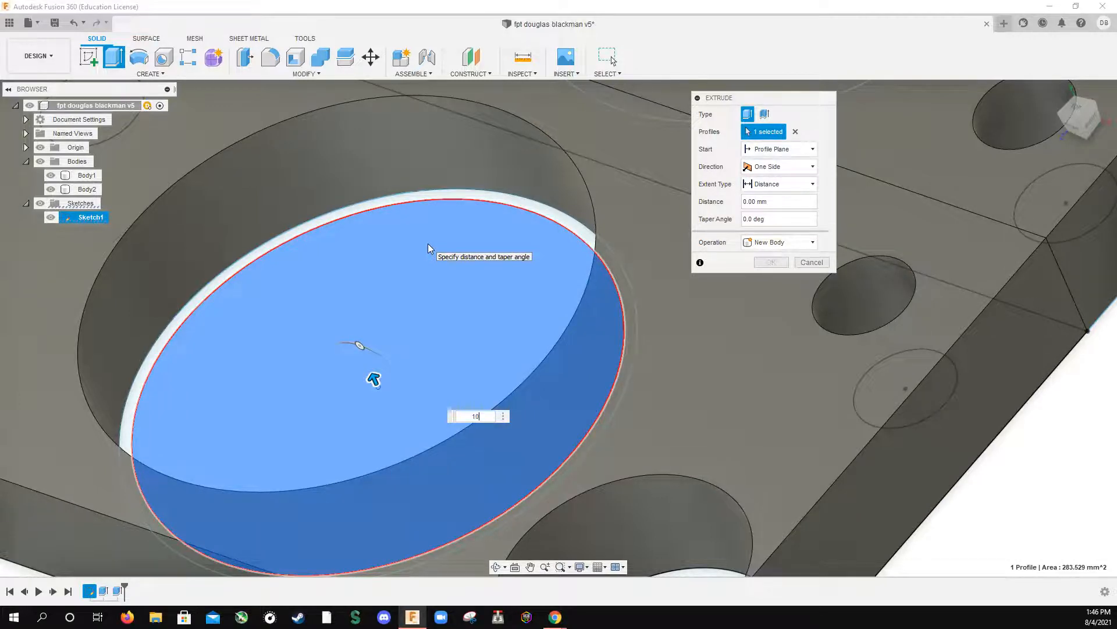
type("10")
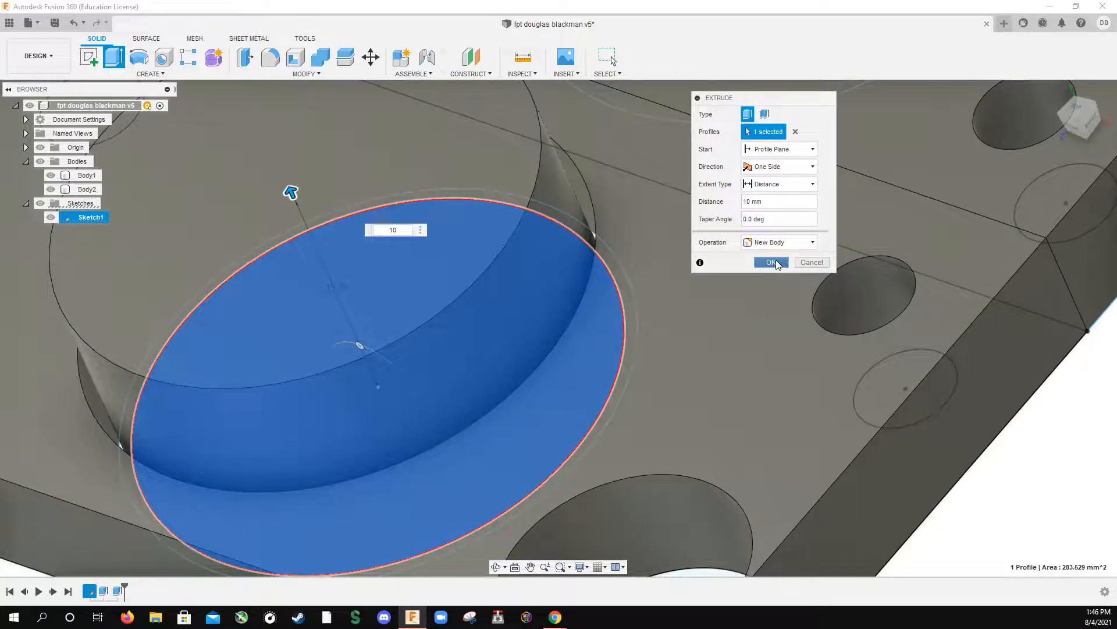
left_click(771, 263)
scroll(553, 278, "down", 10)
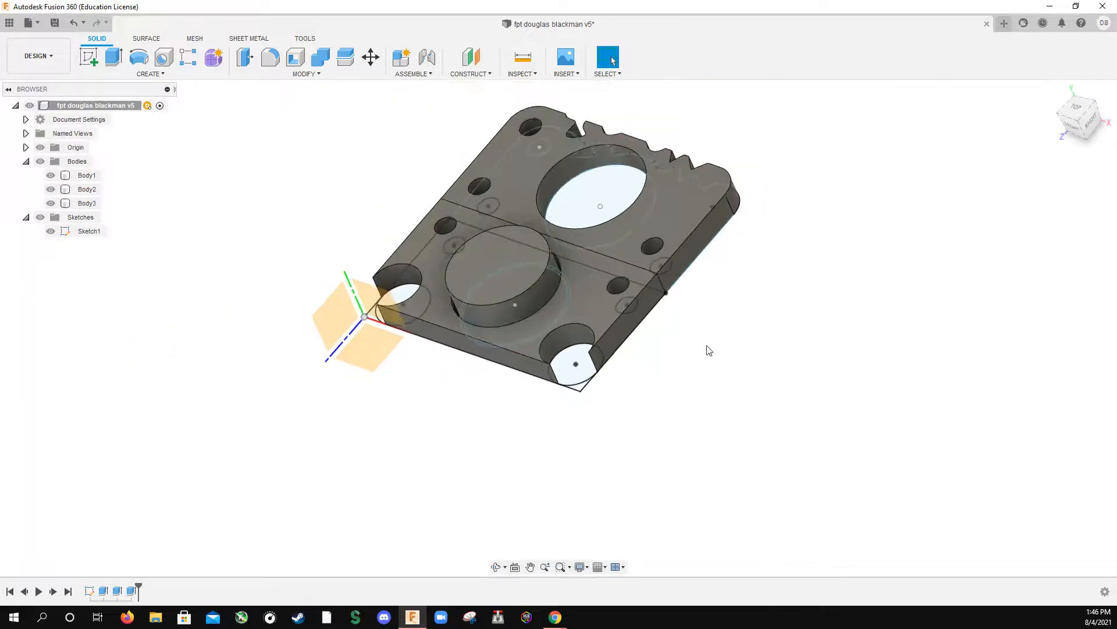
Examine the model and highlight Body1, Body2 and Body3 in turn to identify each part.
middle_click_drag(703, 389, 720, 406, "shift")
key("Escape")
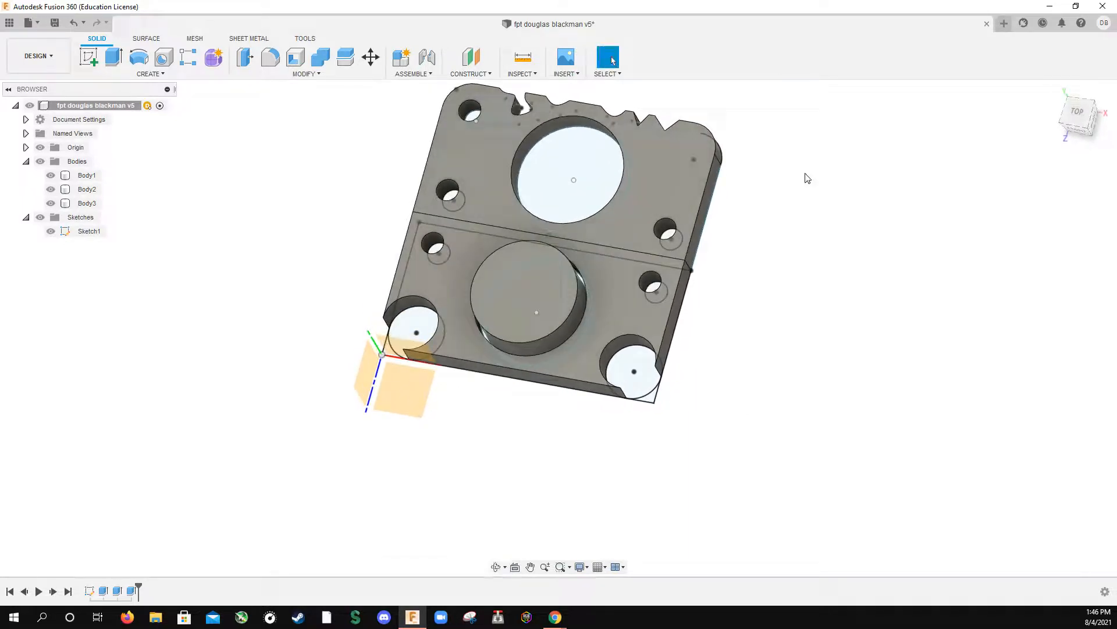
middle_click_drag(786, 298, 773, 273, "shift")
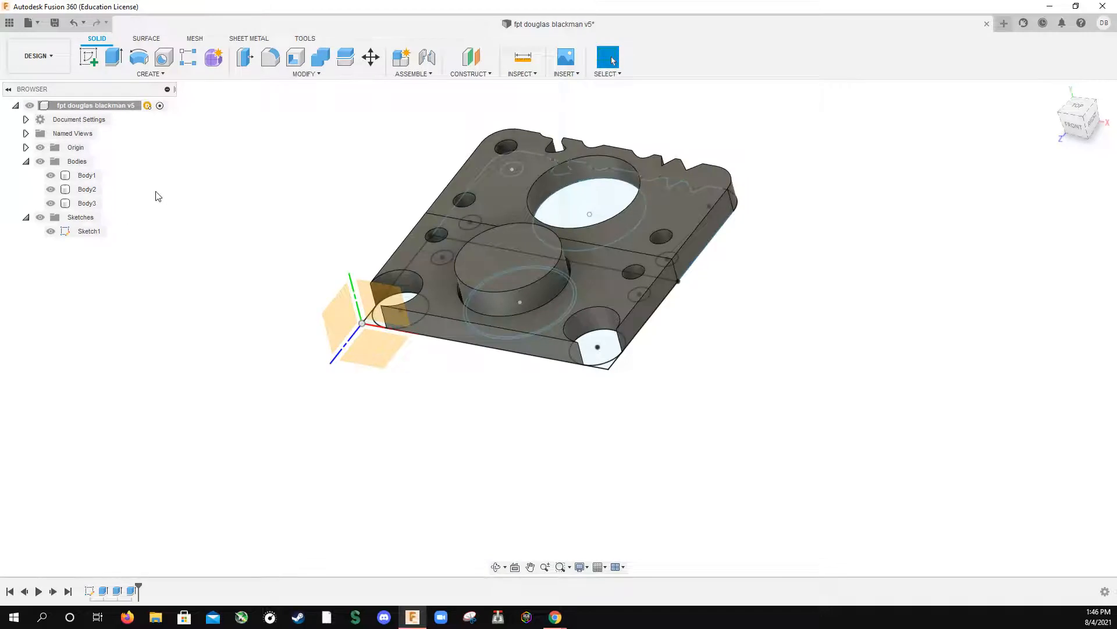
left_click(77, 176)
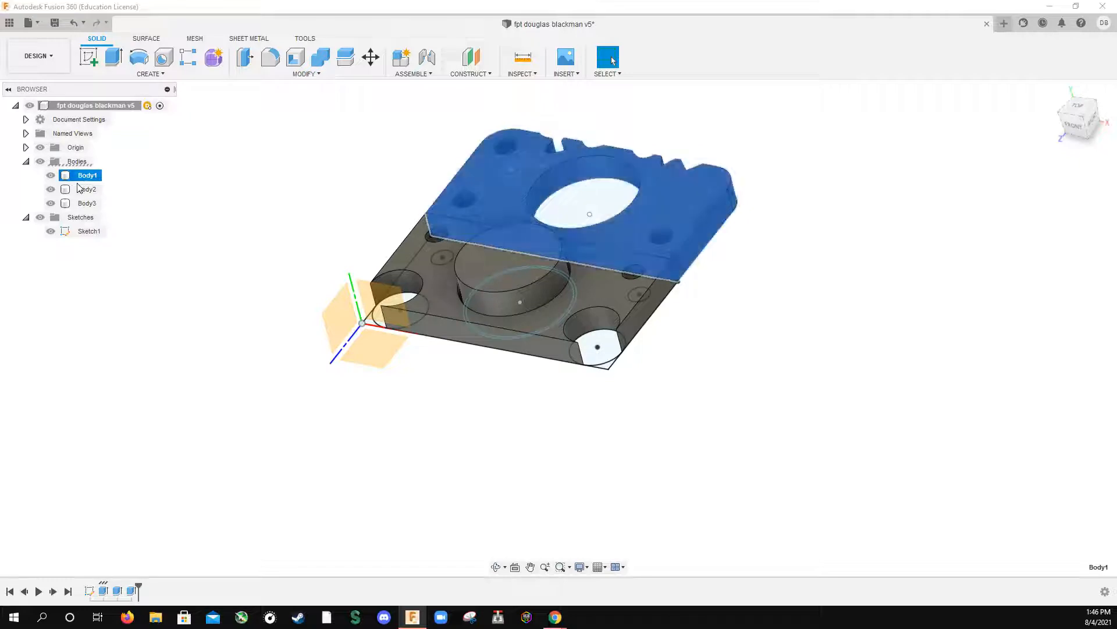
left_click(82, 190)
left_click(86, 204)
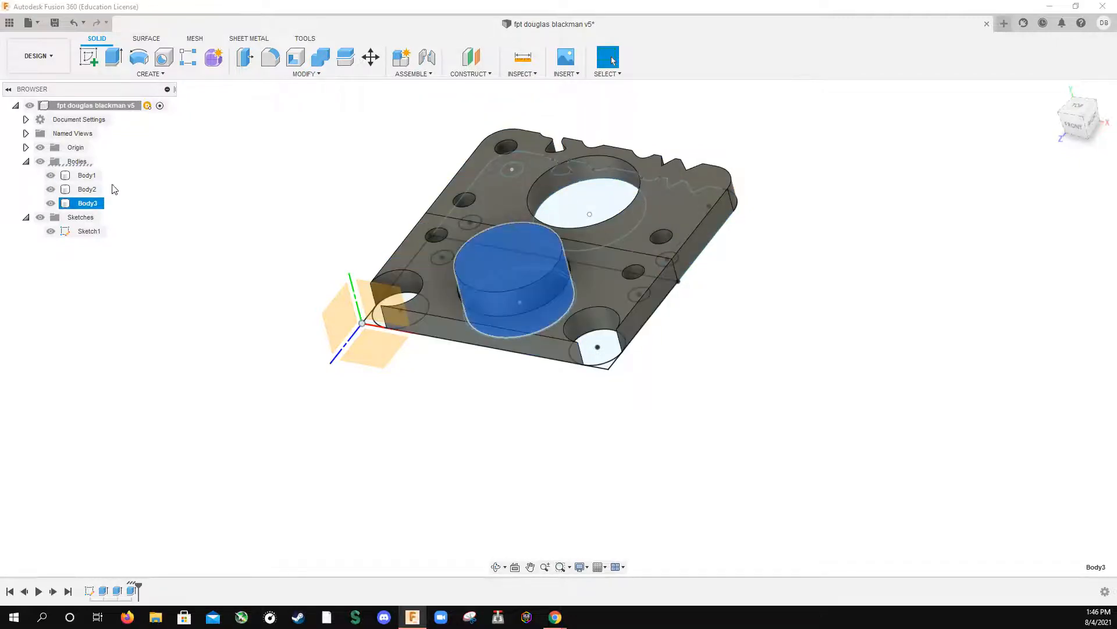
left_click(159, 180)
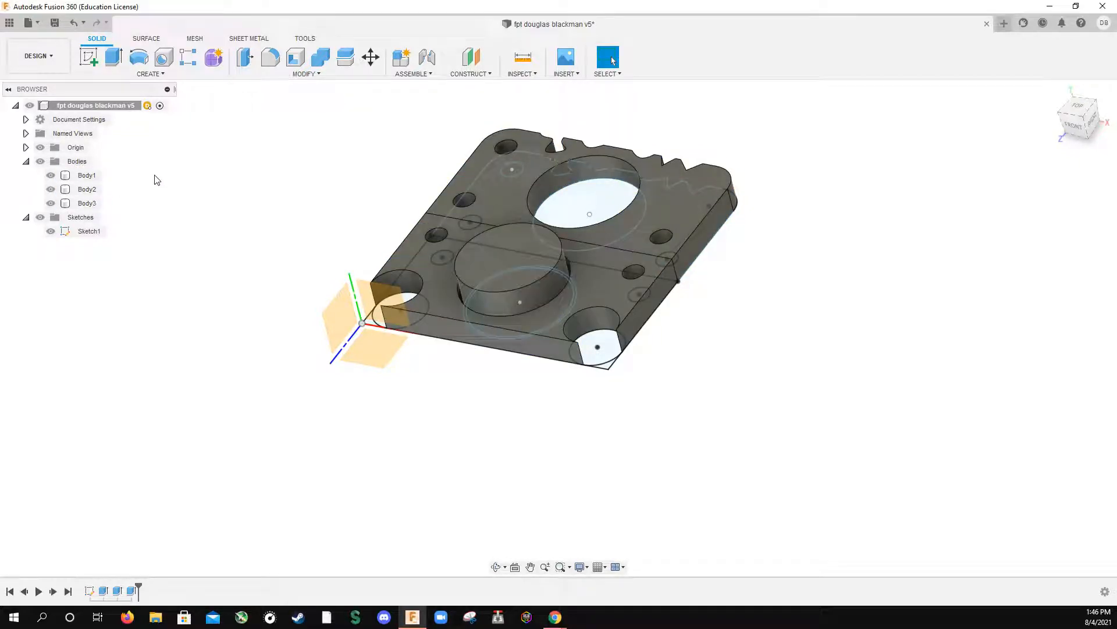
left_click(495, 194)
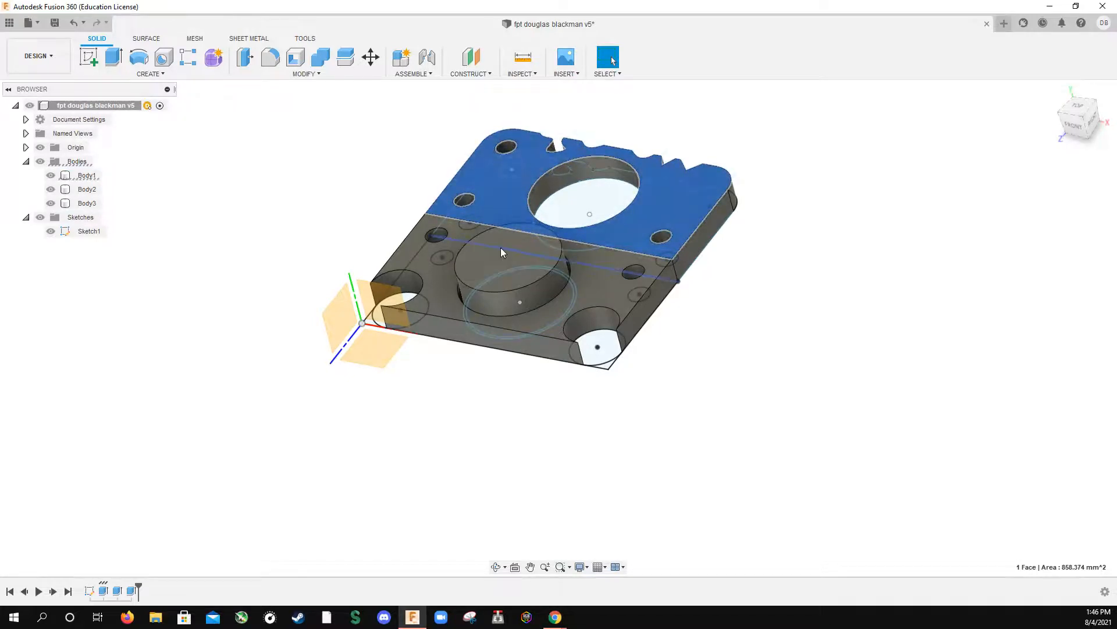
left_click(483, 267)
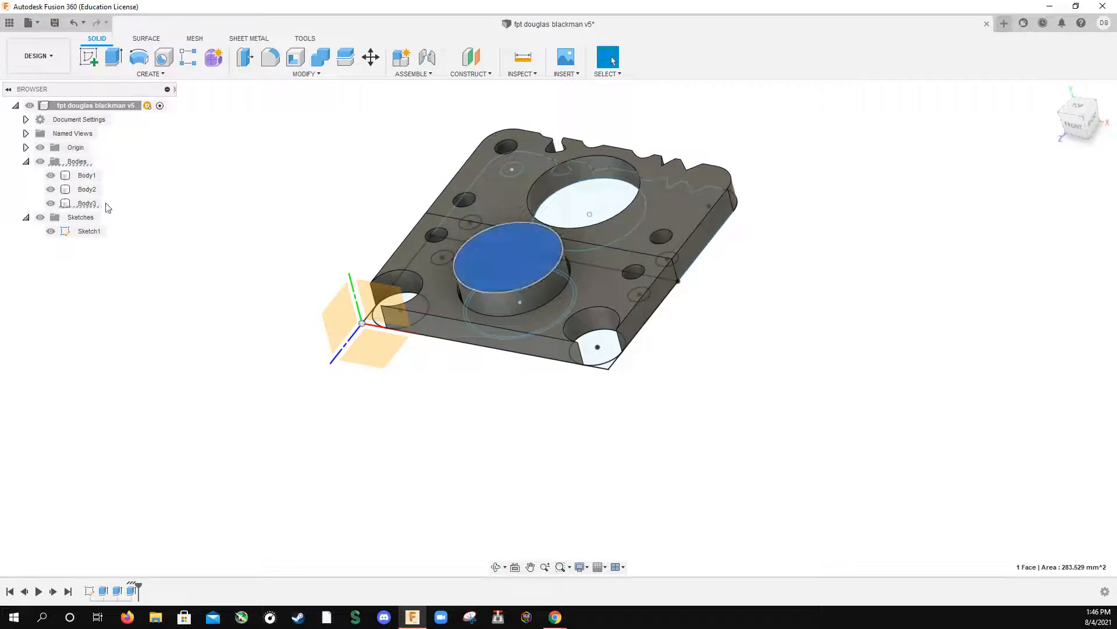
key("m")
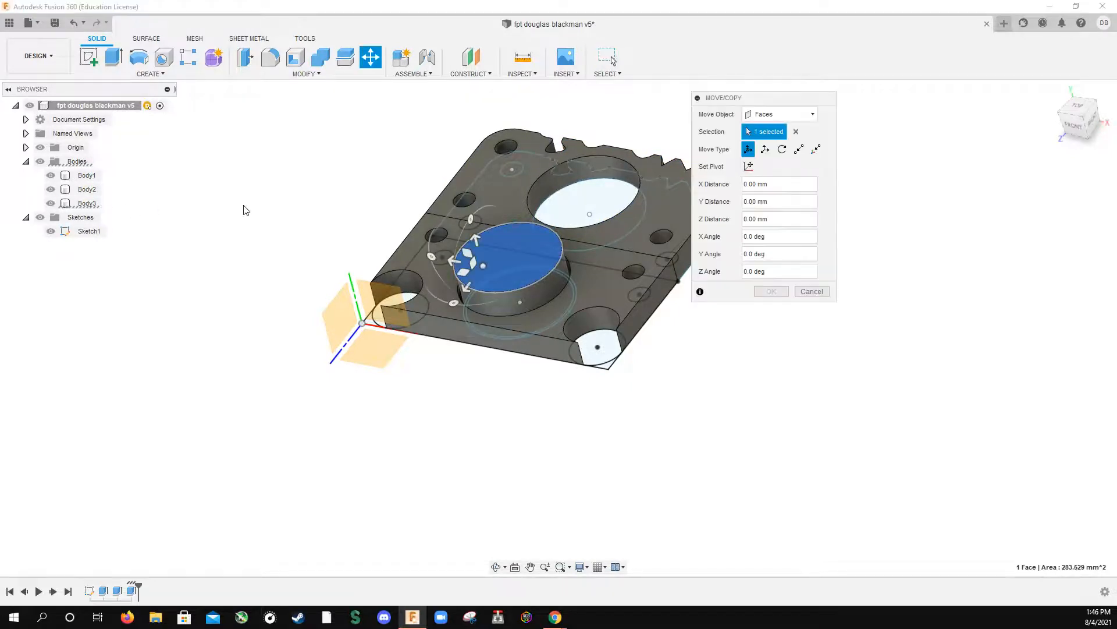
left_click_drag(758, 98, 872, 85)
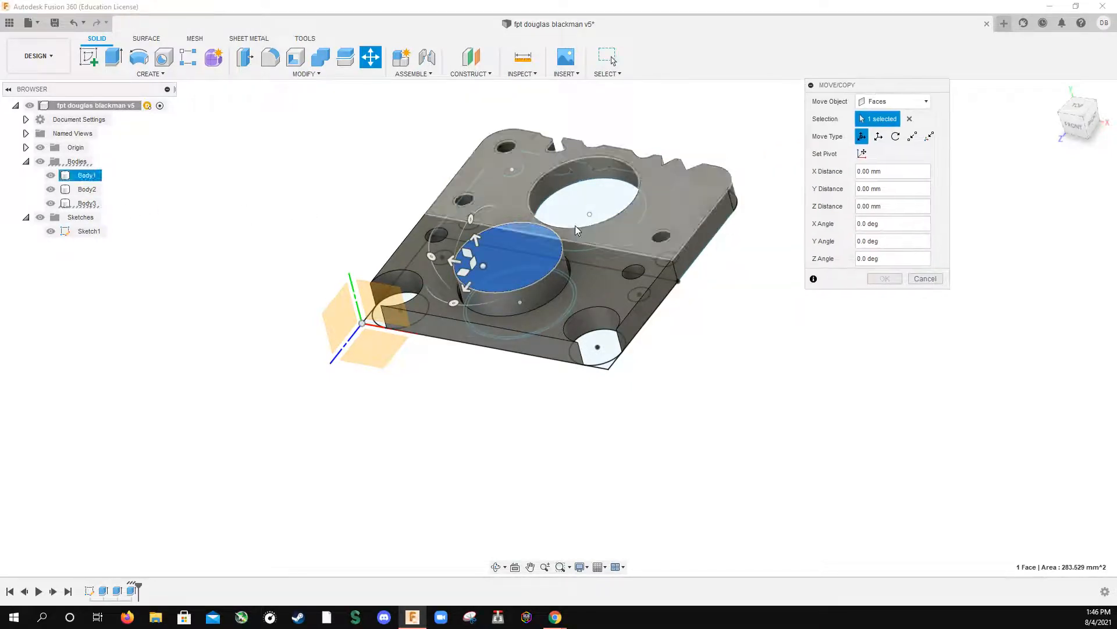
left_click_drag(476, 253, 312, 304)
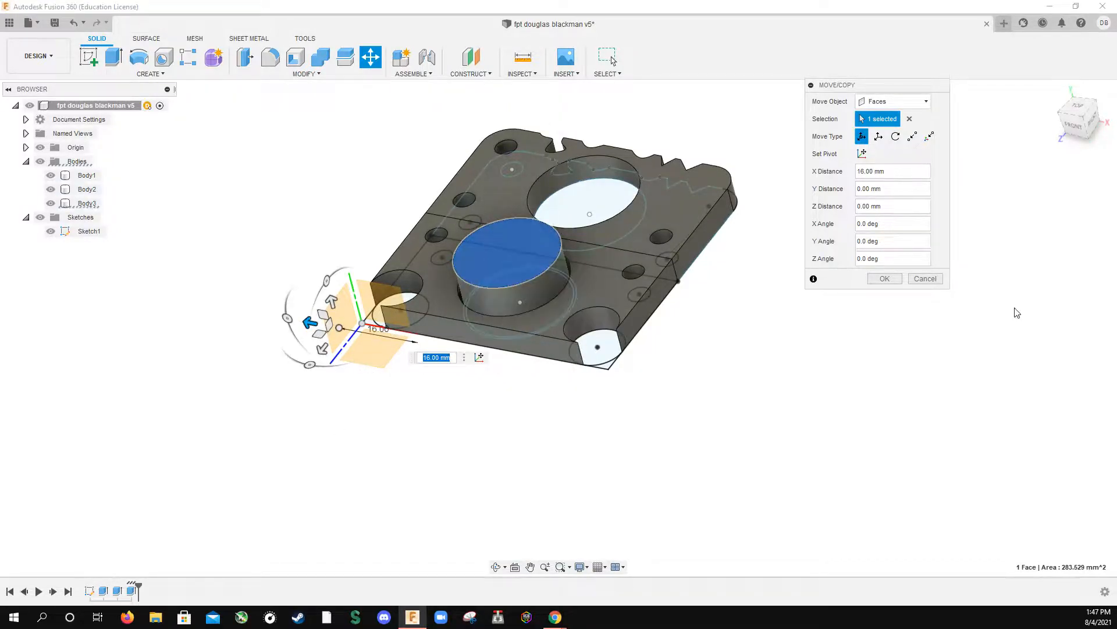
left_click(926, 278)
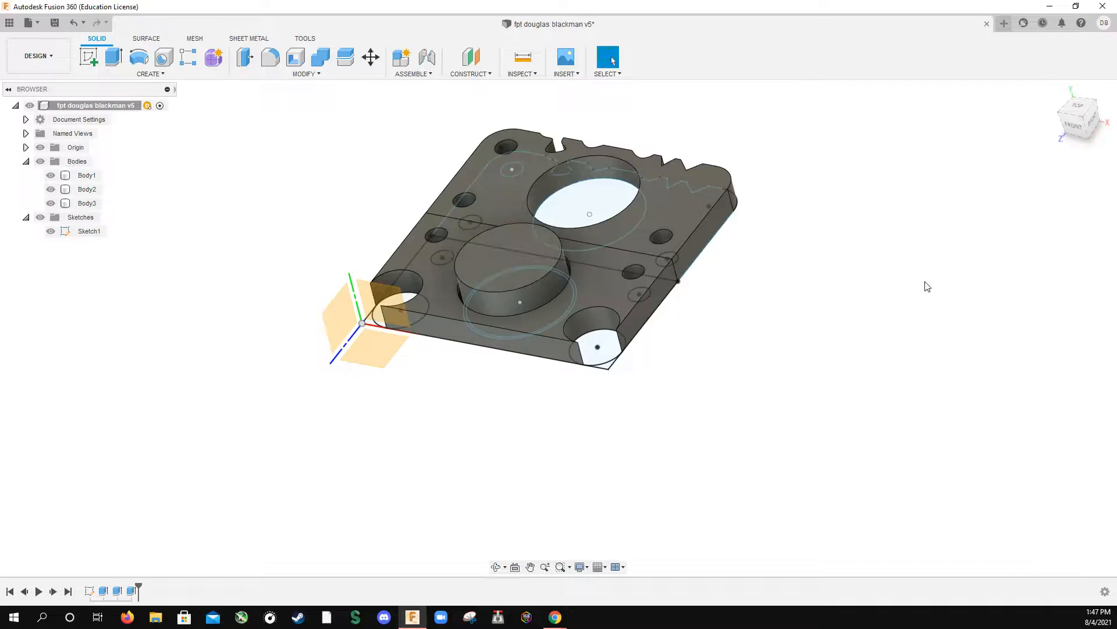
Compare selecting only the upper plate's top face in the model with selecting Body3, Body2 and Body1 as whole bodies.
left_click(96, 205)
left_click(252, 245)
left_click(510, 193)
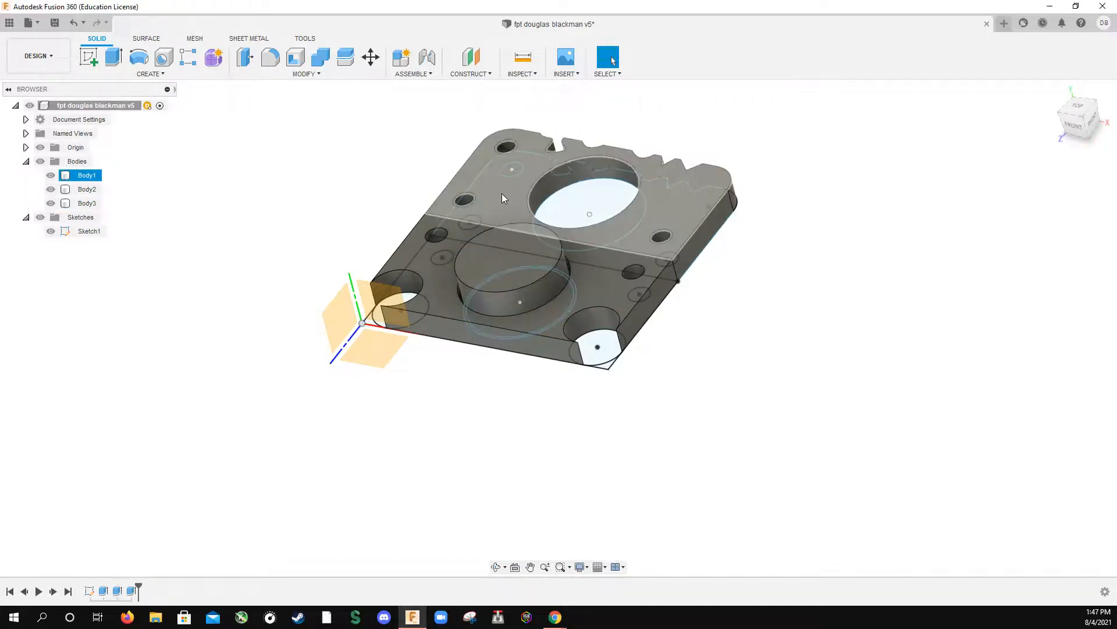
left_click(501, 193)
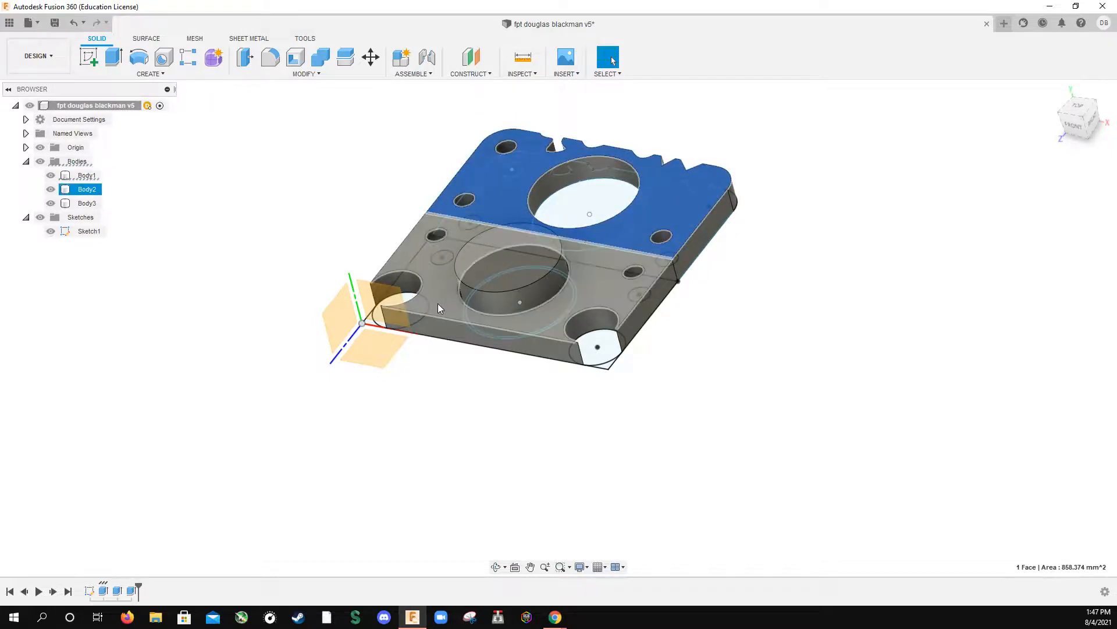
left_click(339, 219)
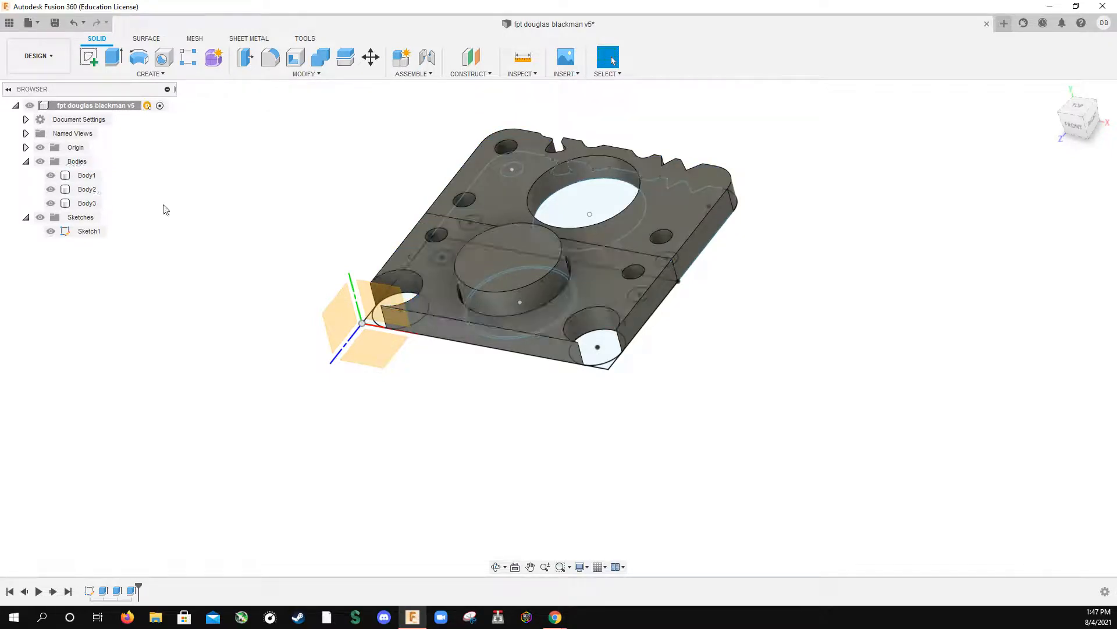
left_click(87, 203)
left_click(90, 191)
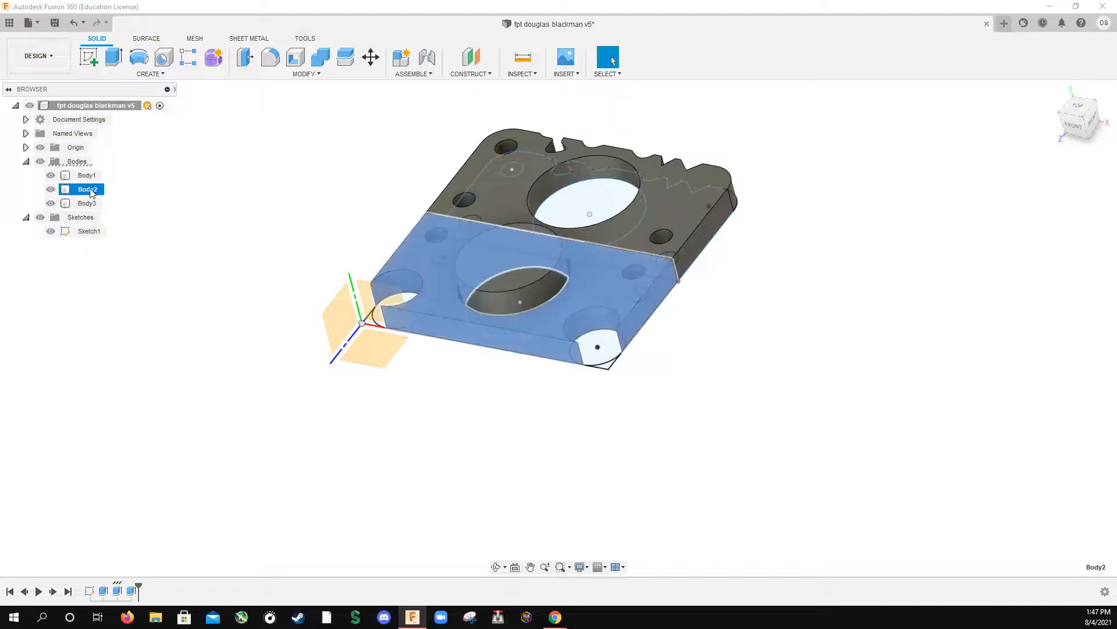
left_click(89, 177)
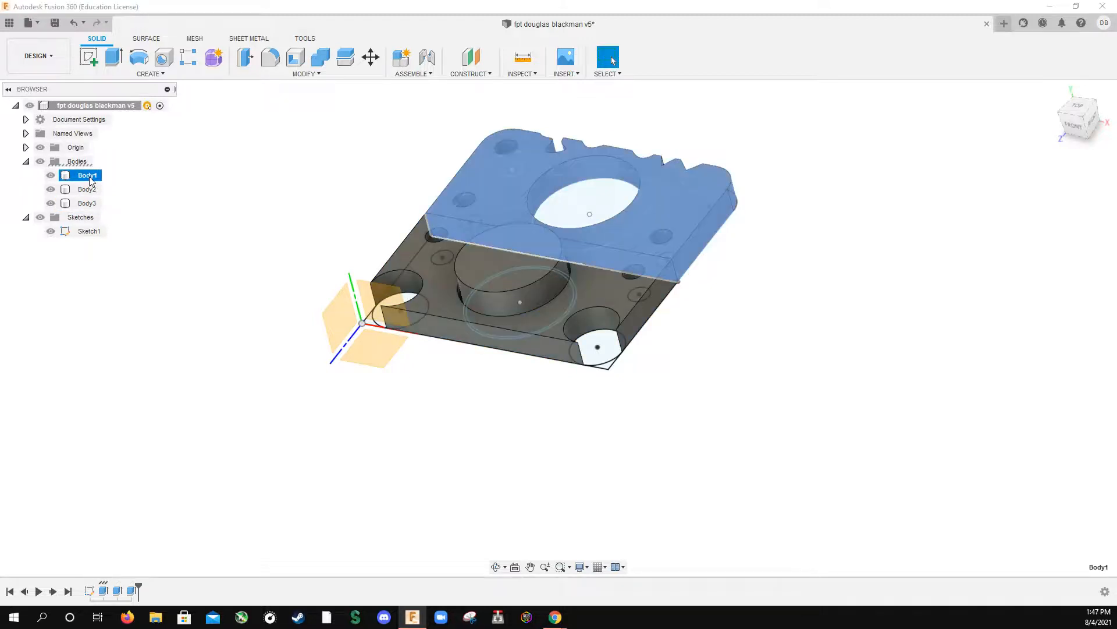
Start Move/Copy on Body1, the upper plate, as a whole body rather than a single face.
right_click(91, 179)
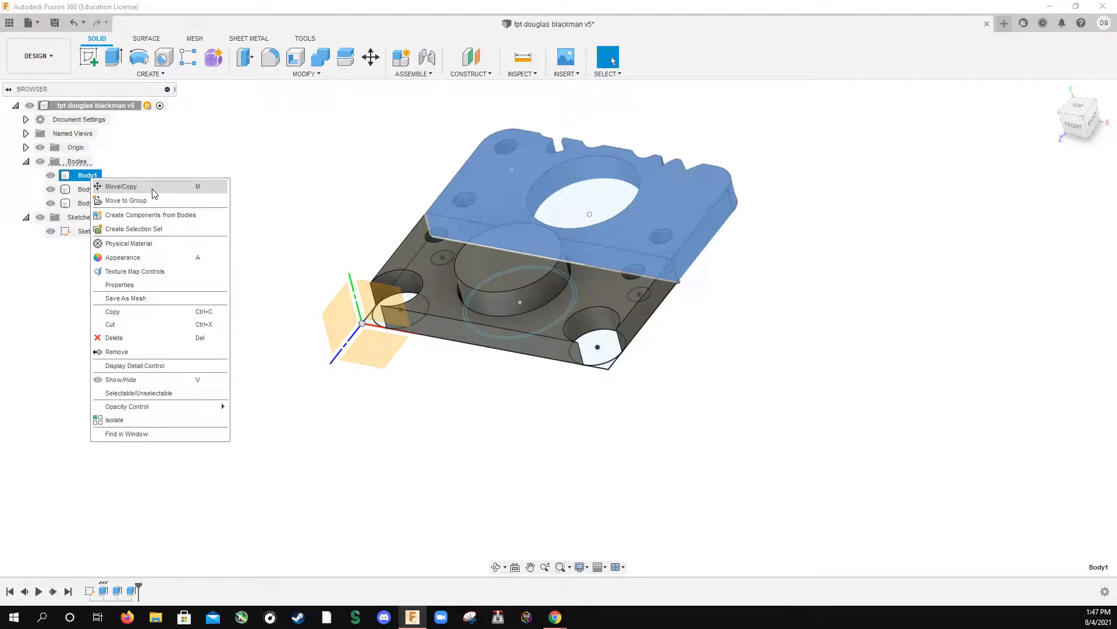
left_click(217, 154)
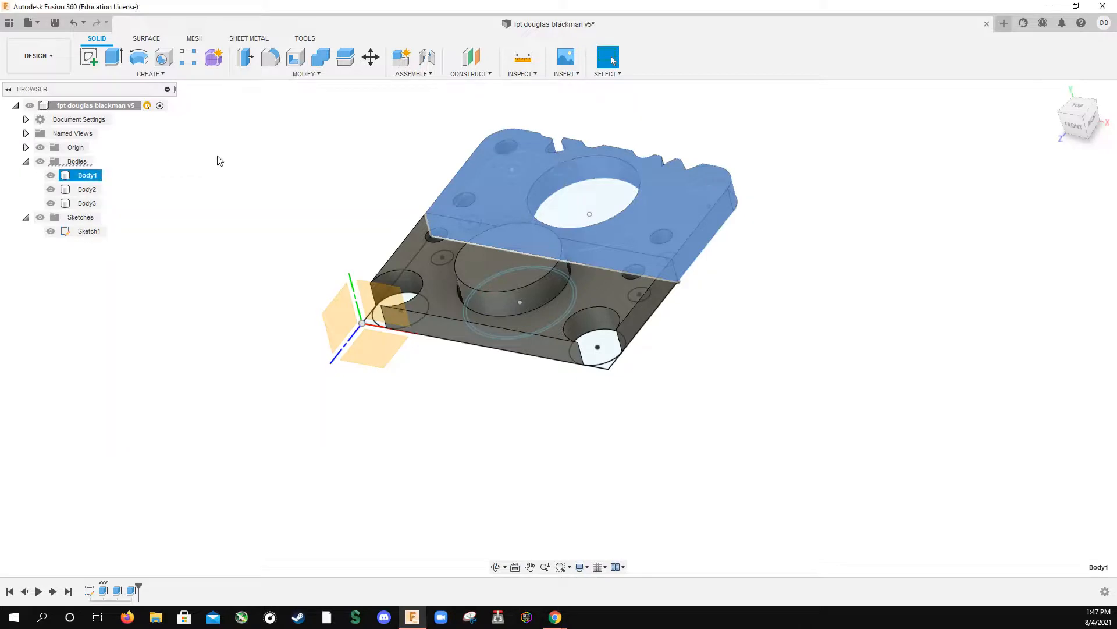
left_click(78, 179)
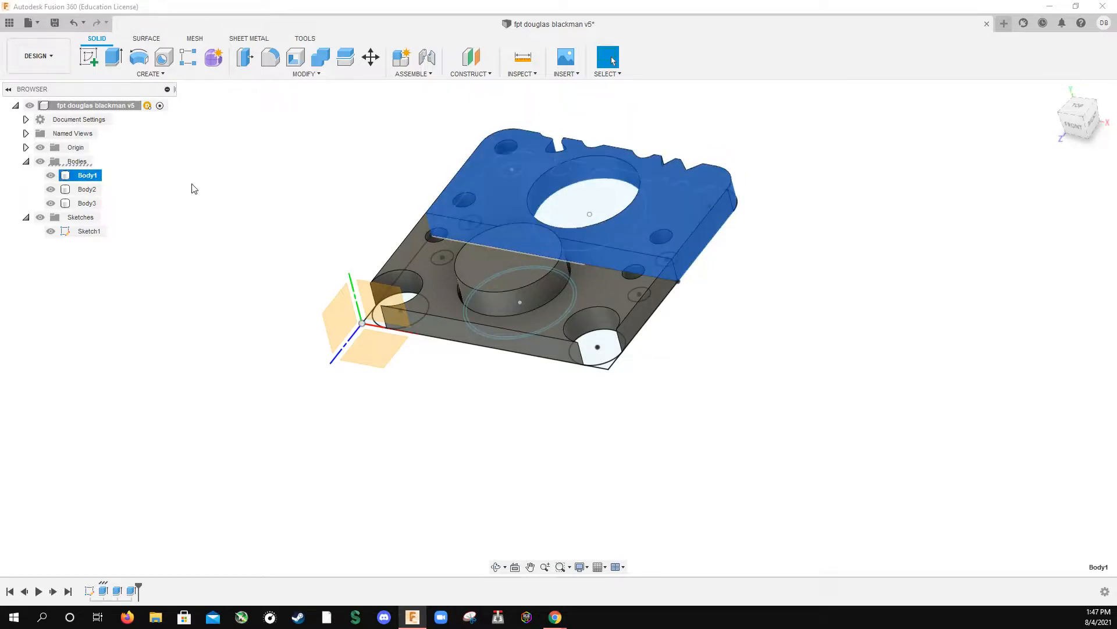
key("m")
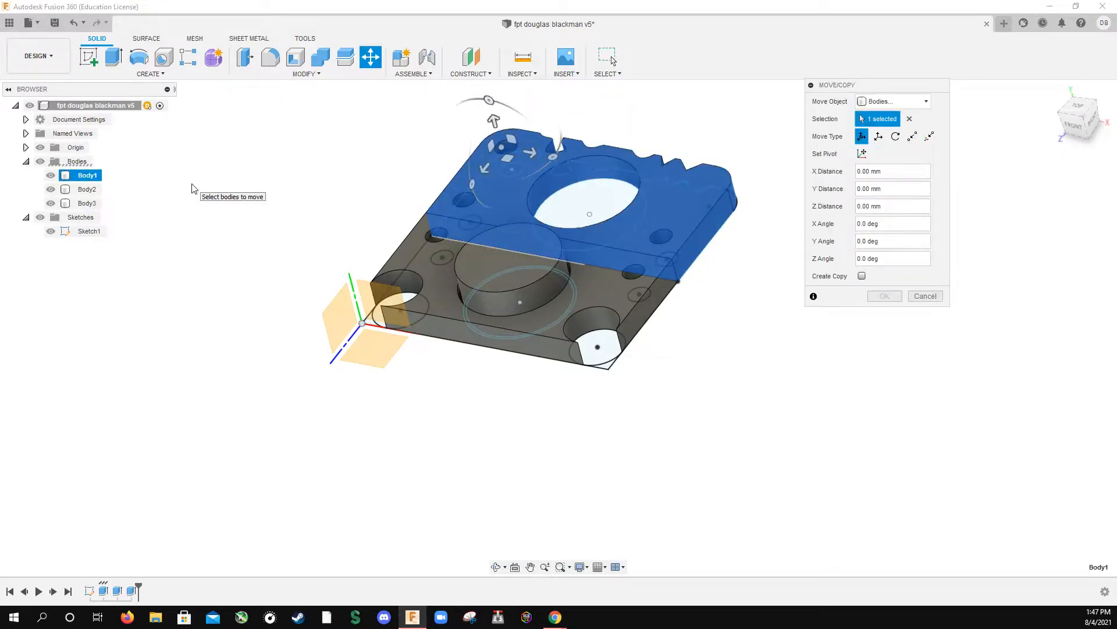